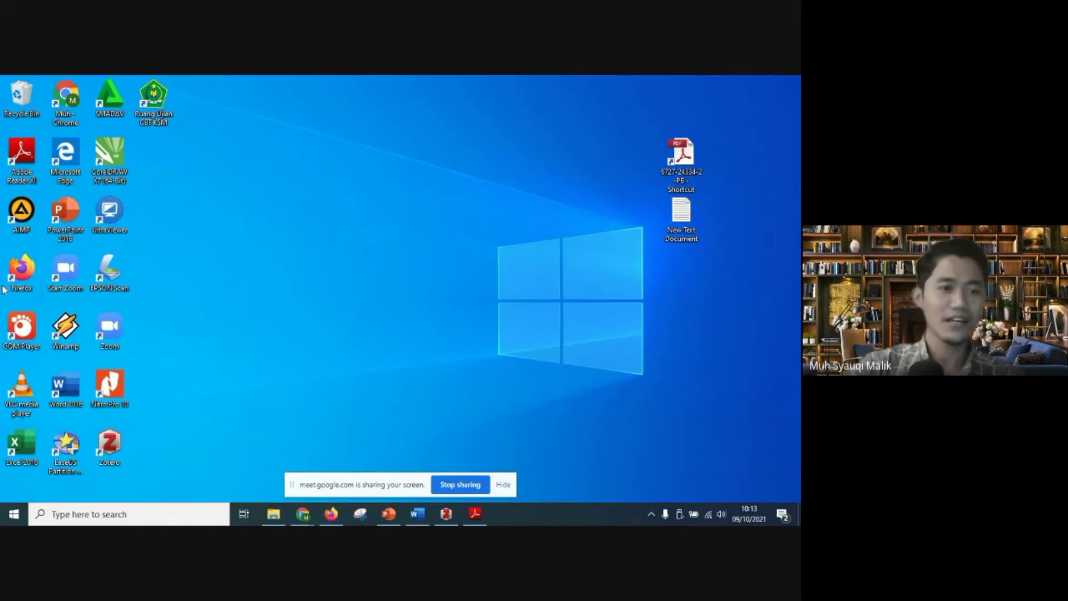
Step: Start Firefox, and show the Zotero library maximized with its collections pane expanded
{"action": "double_click", "coordinate": [21, 278]}
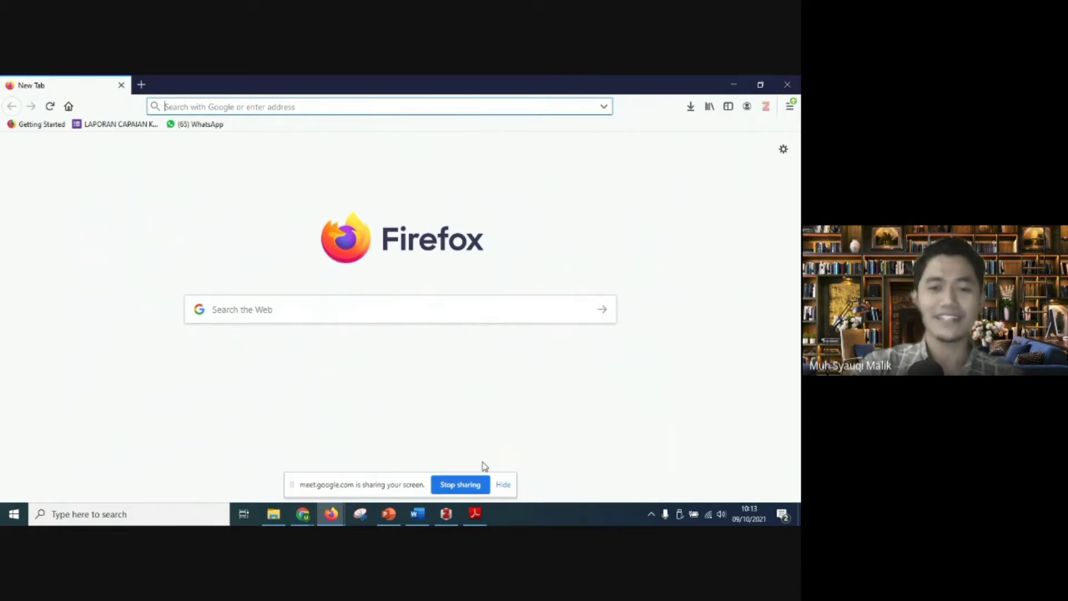
{"action": "left_click", "coordinate": [445, 517]}
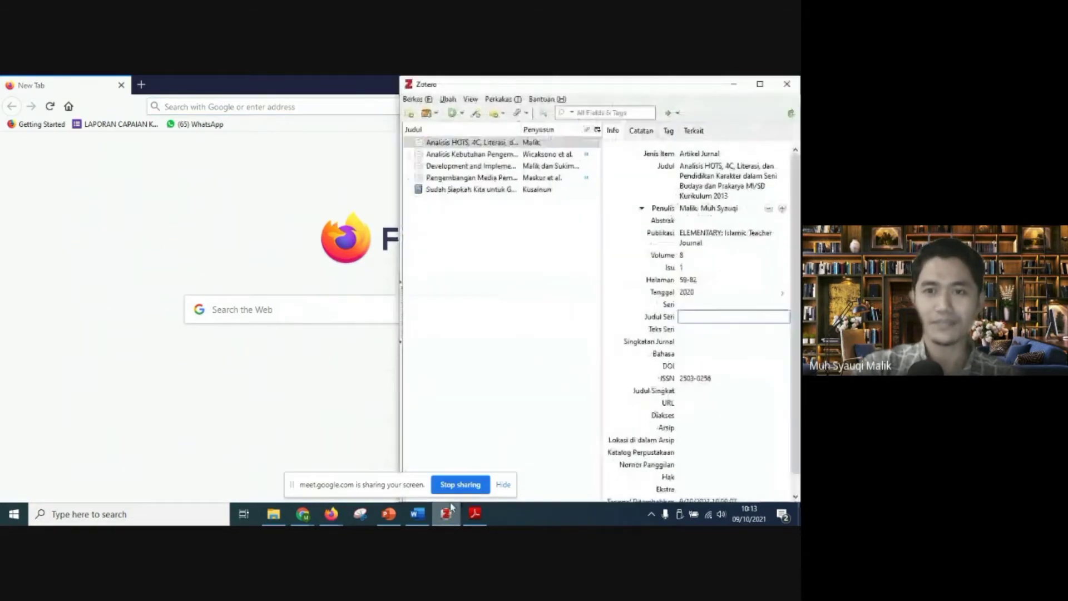
{"action": "left_click", "coordinate": [759, 84]}
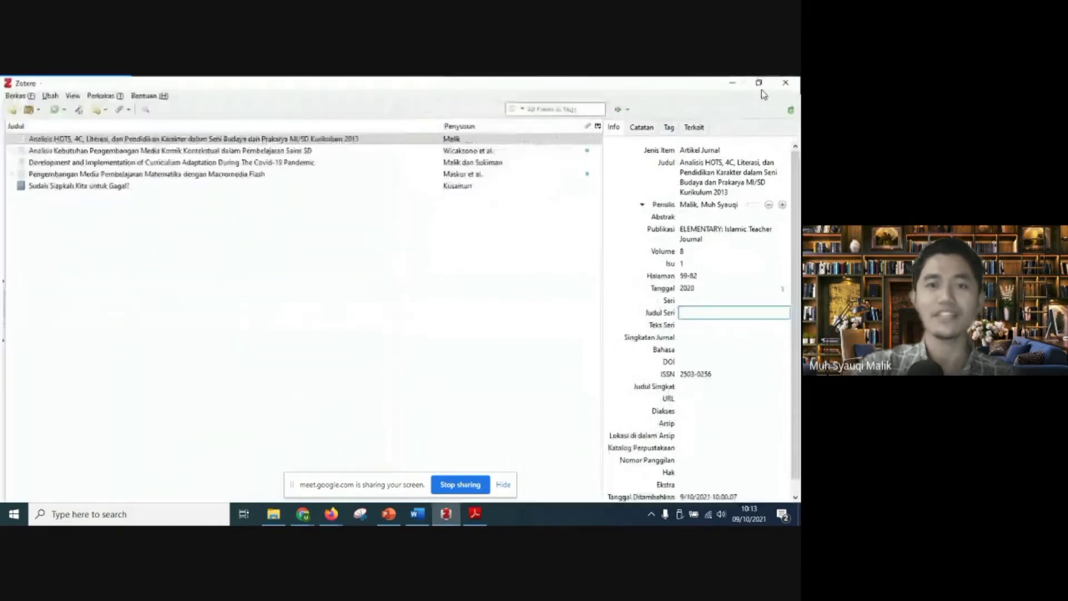
{"action": "left_click_drag", "start_coordinate": [4, 275], "coordinate": [89, 281]}
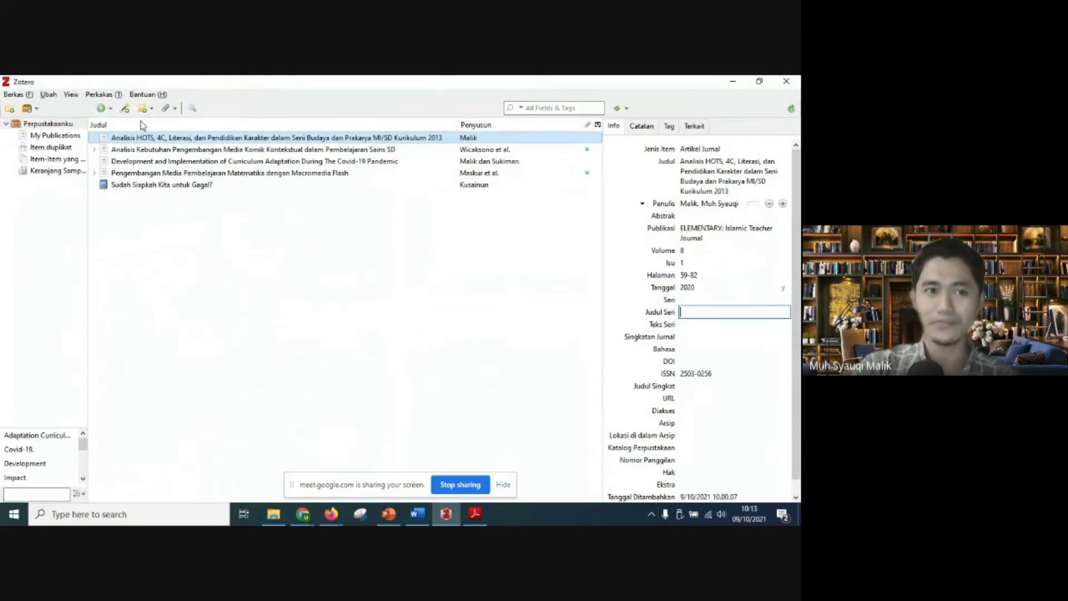
Step: Check the installed extensions in Zotero's Add-ons Manager and close it
{"action": "left_click", "coordinate": [100, 95]}
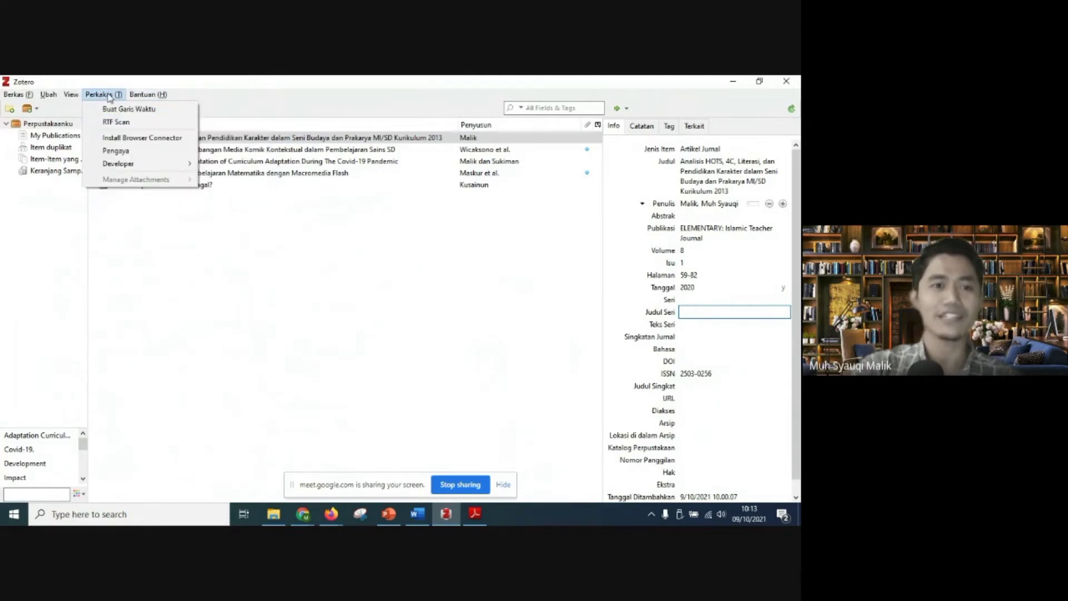
{"action": "left_click", "coordinate": [117, 150]}
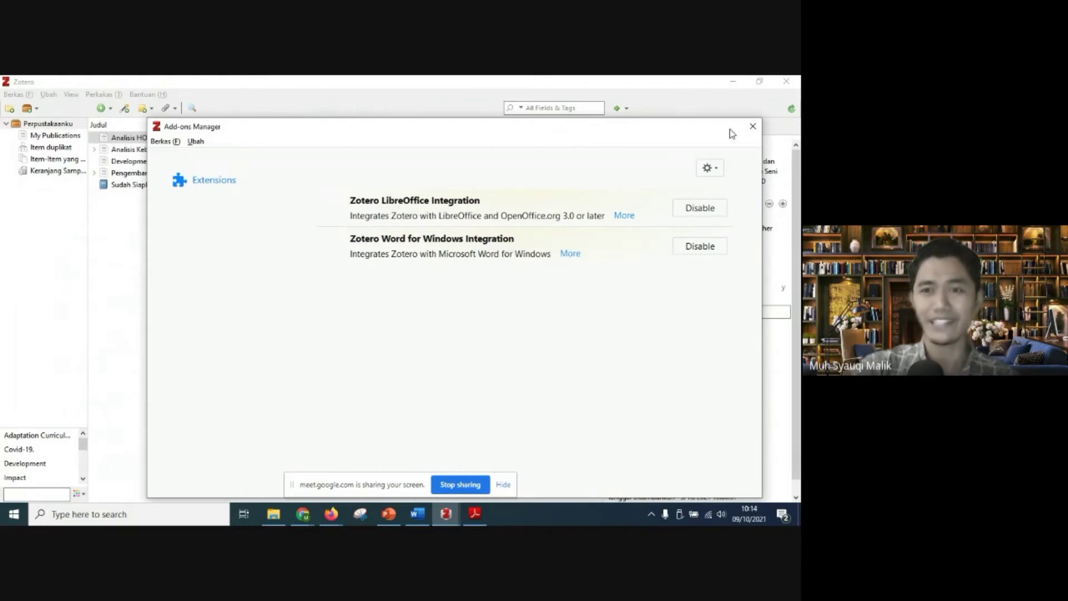
{"action": "left_click", "coordinate": [752, 126]}
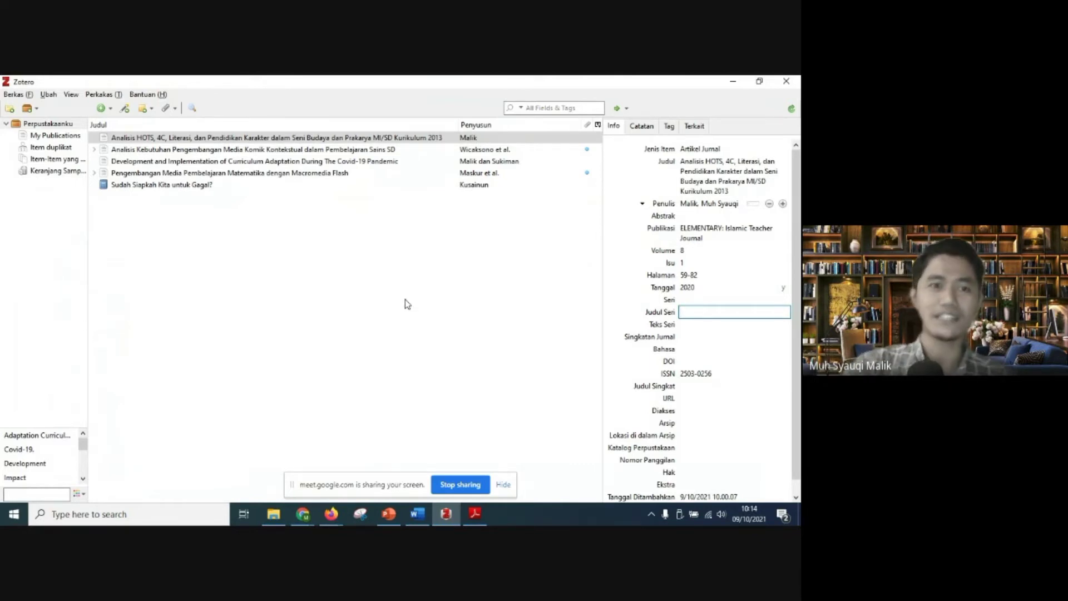
{"action": "left_click", "coordinate": [416, 273]}
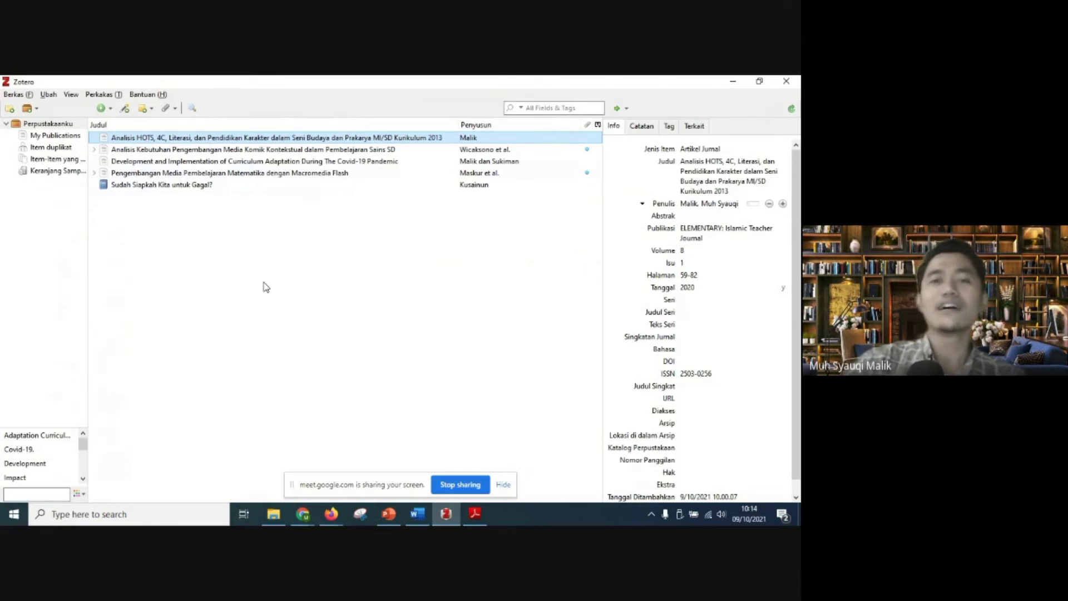
Step: Switch to Firefox and go to scholar.google.com
{"action": "mouse_move", "coordinate": [418, 515]}
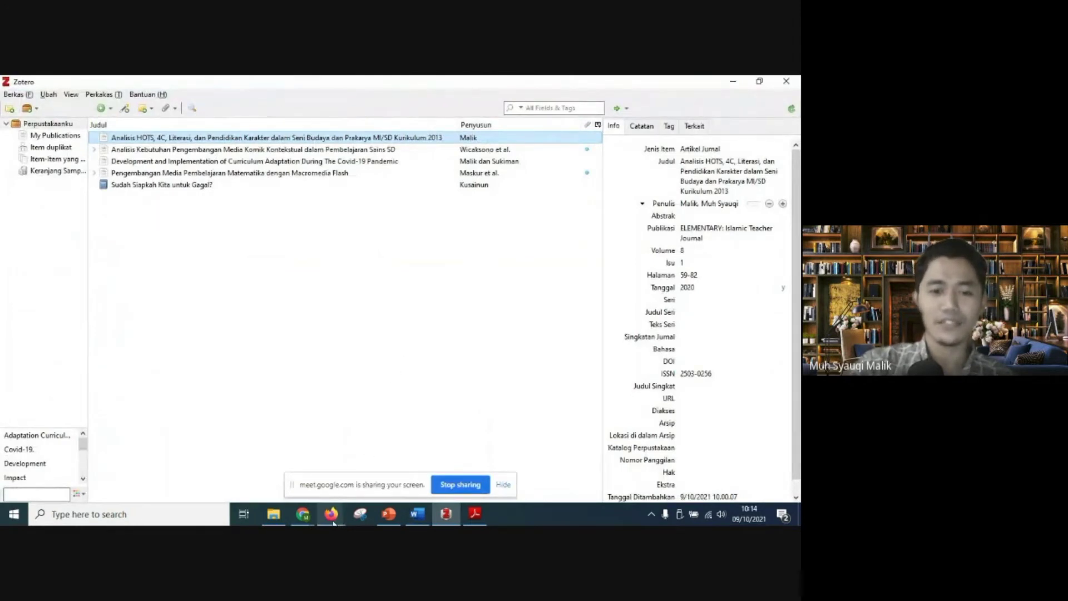
{"action": "mouse_move", "coordinate": [333, 522]}
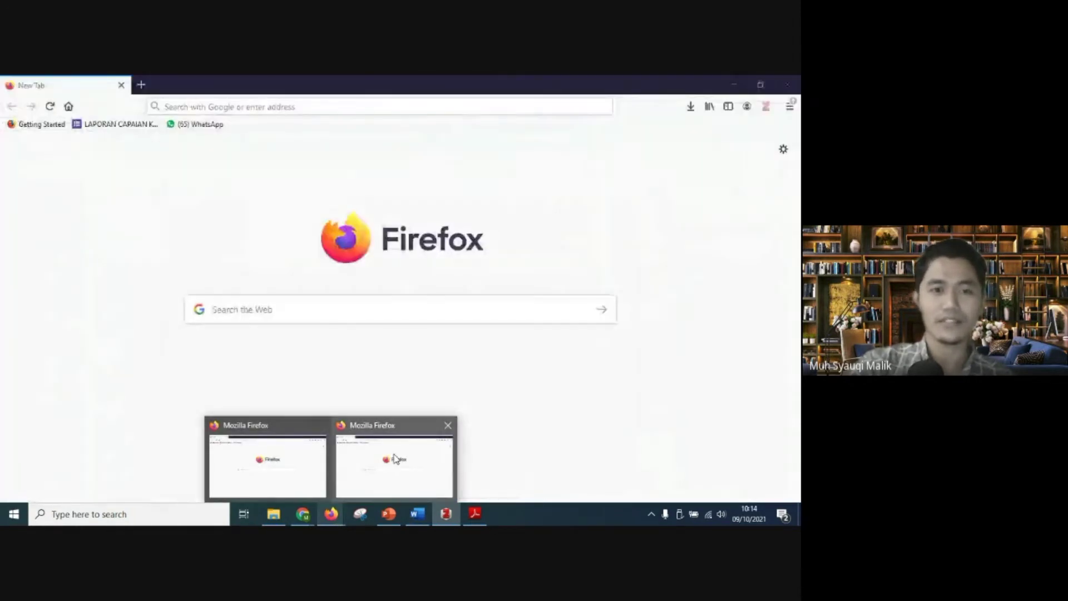
{"action": "left_click", "coordinate": [434, 437]}
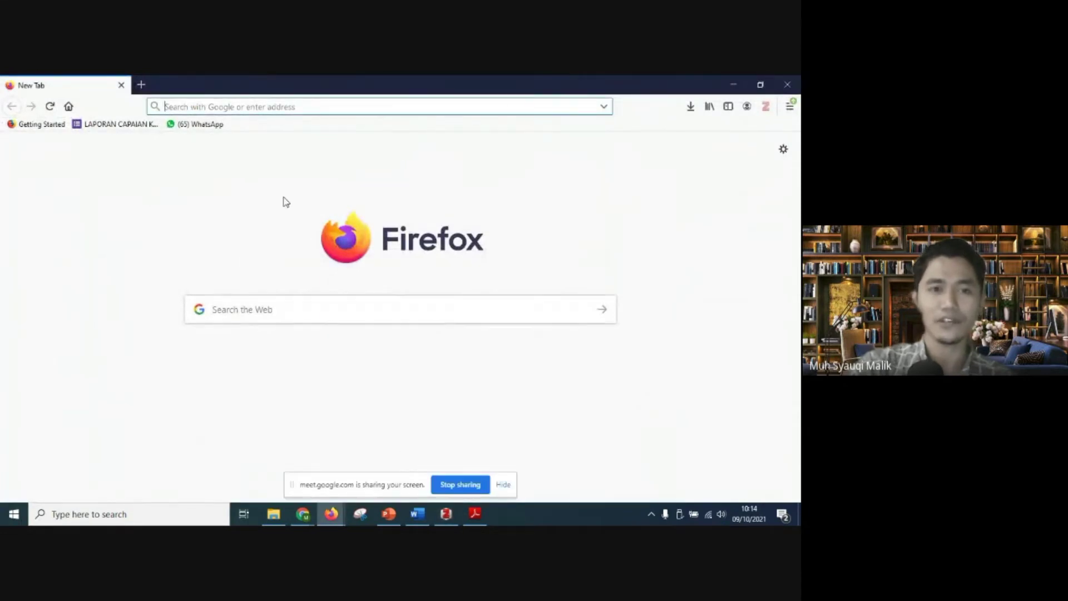
{"action": "type", "text": "scholar.google.com/"}
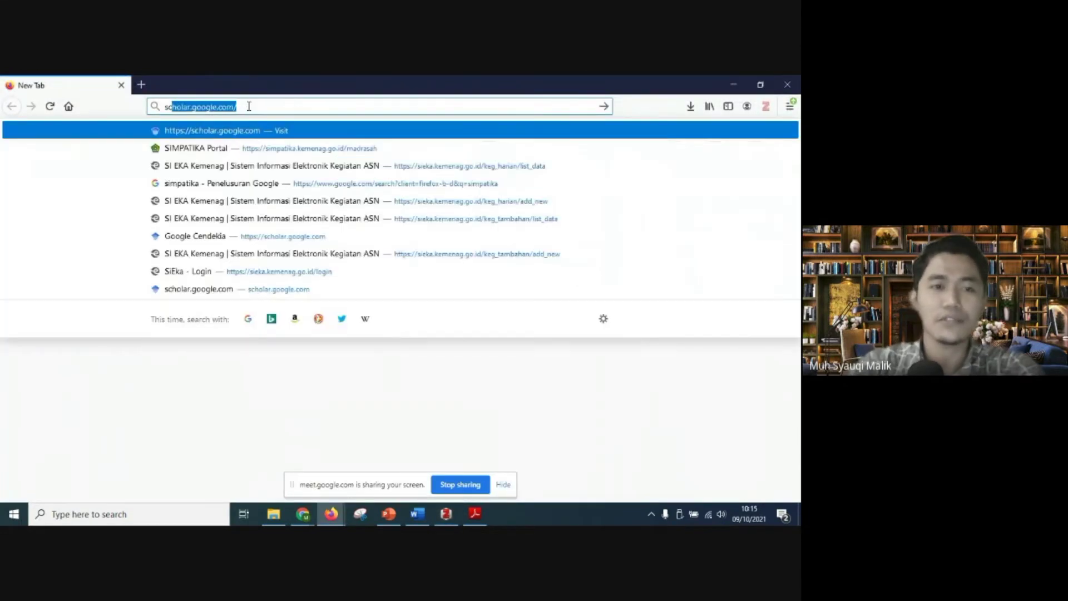
{"action": "left_click", "coordinate": [249, 107]}
{"action": "key", "text": "Return"}
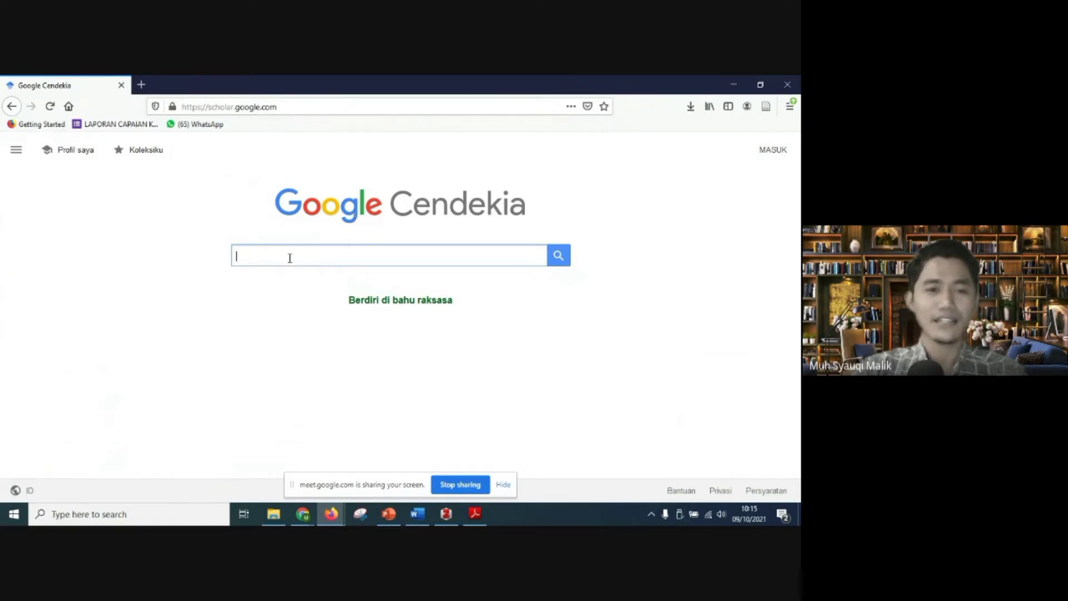
{"action": "left_click", "coordinate": [271, 260]}
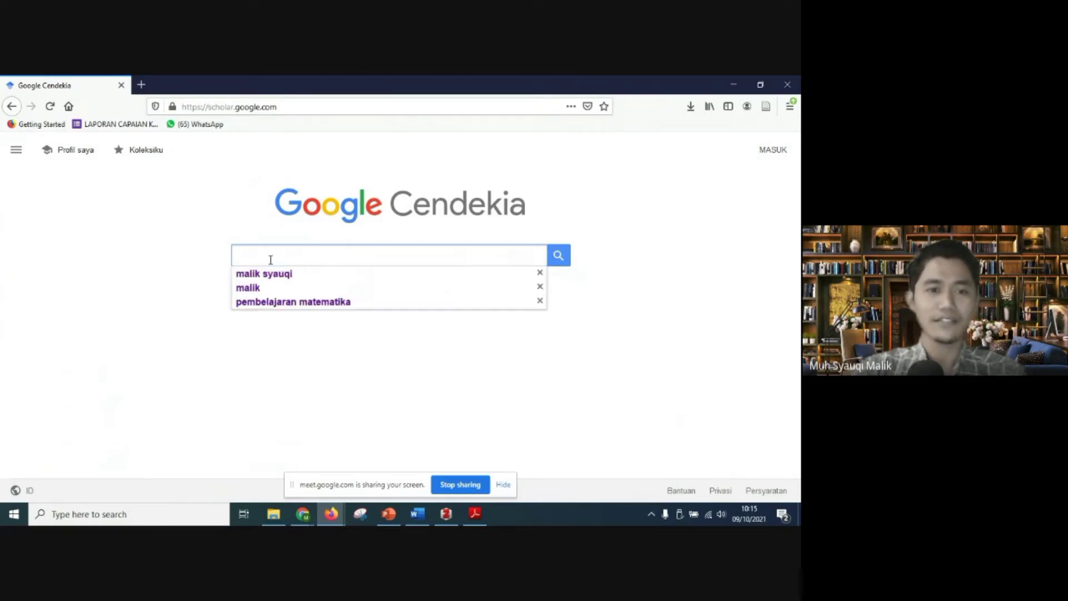
{"action": "left_click", "coordinate": [167, 279]}
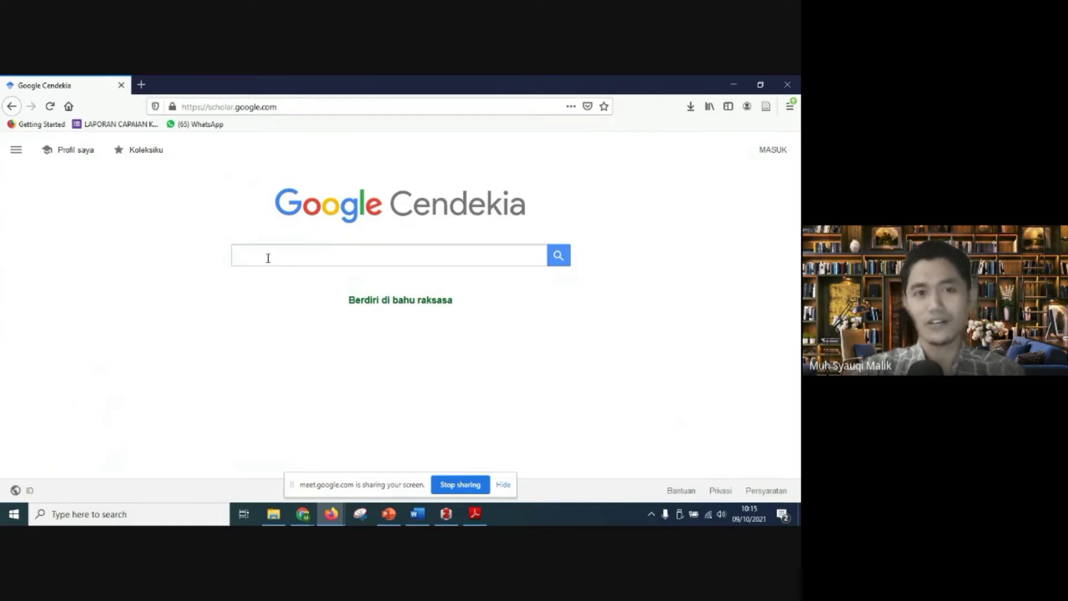
{"action": "left_click", "coordinate": [476, 512]}
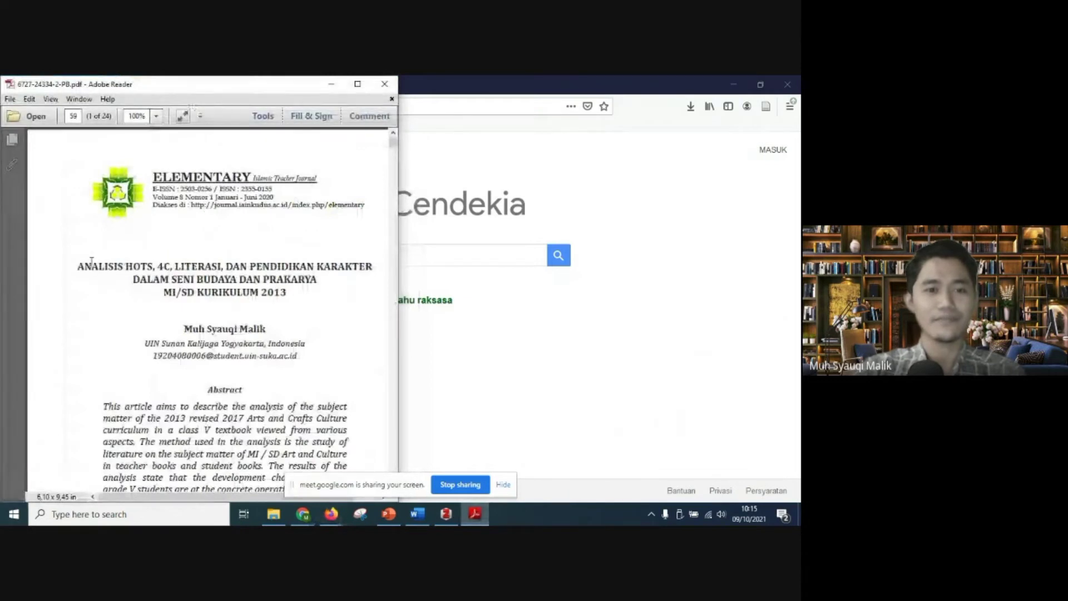
{"action": "left_click_drag", "start_coordinate": [79, 265], "coordinate": [290, 293]}
{"action": "right_click", "coordinate": [291, 293]}
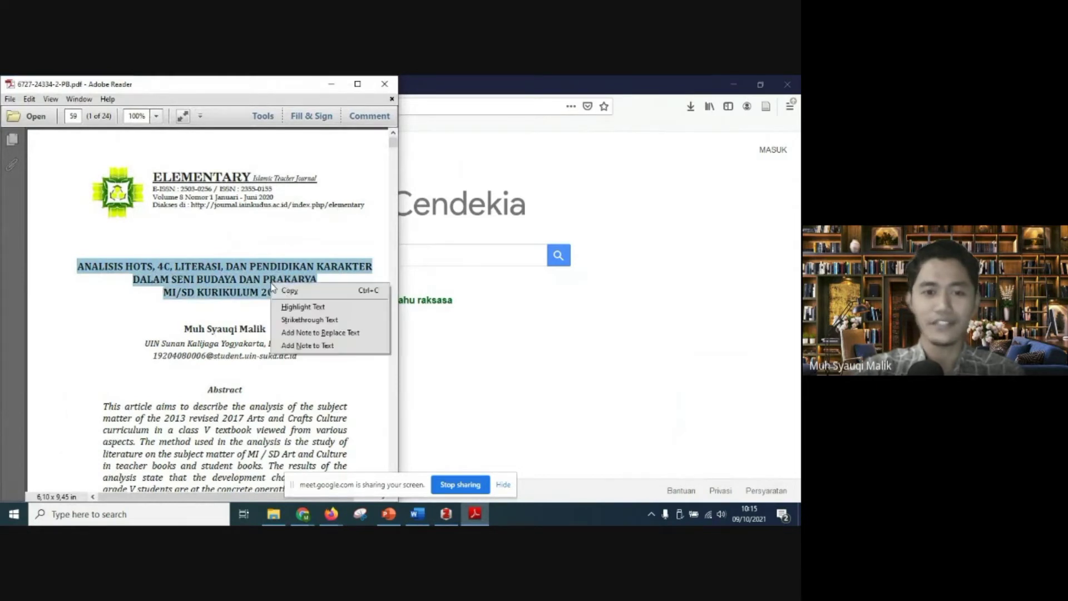
{"action": "left_click", "coordinate": [280, 289]}
Step: Return to Firefox and search Google Scholar for the copied article title
{"action": "left_click", "coordinate": [573, 320]}
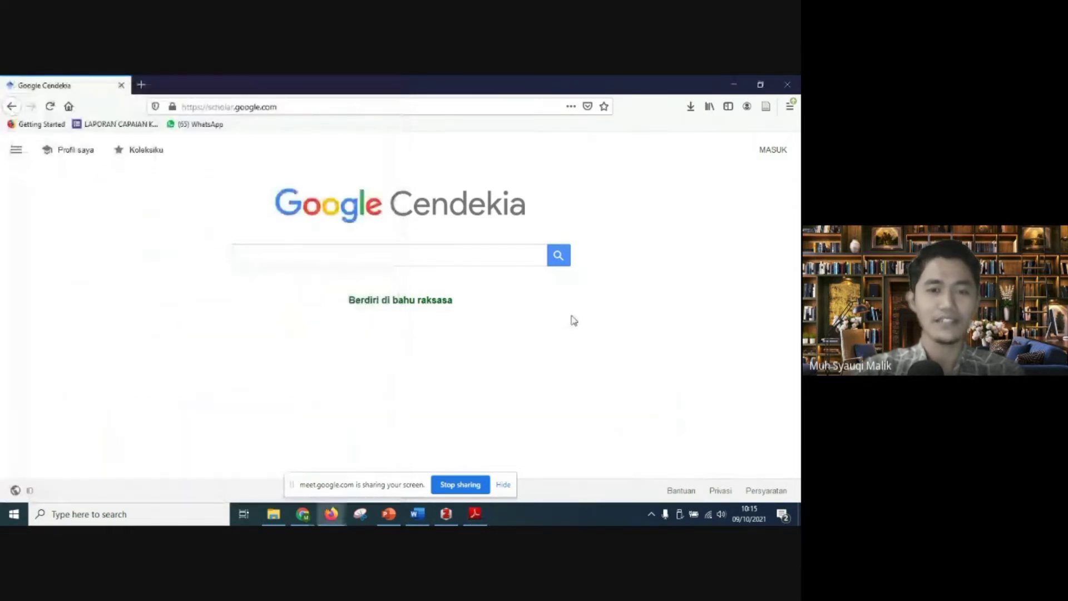
{"action": "left_click", "coordinate": [432, 257]}
{"action": "right_click", "coordinate": [433, 257]}
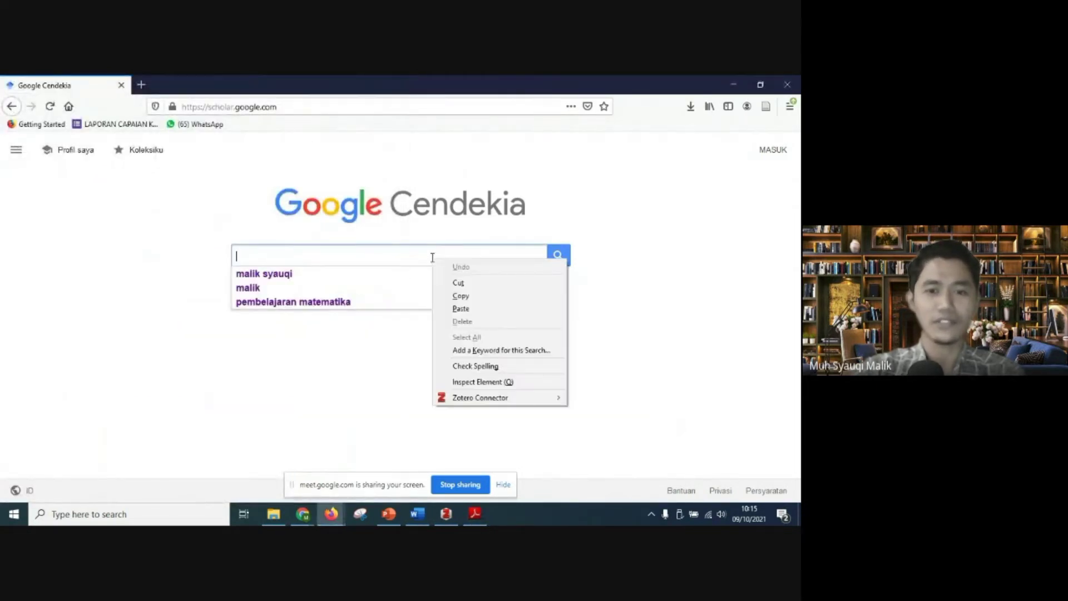
{"action": "left_click", "coordinate": [467, 308]}
{"action": "left_click", "coordinate": [556, 263]}
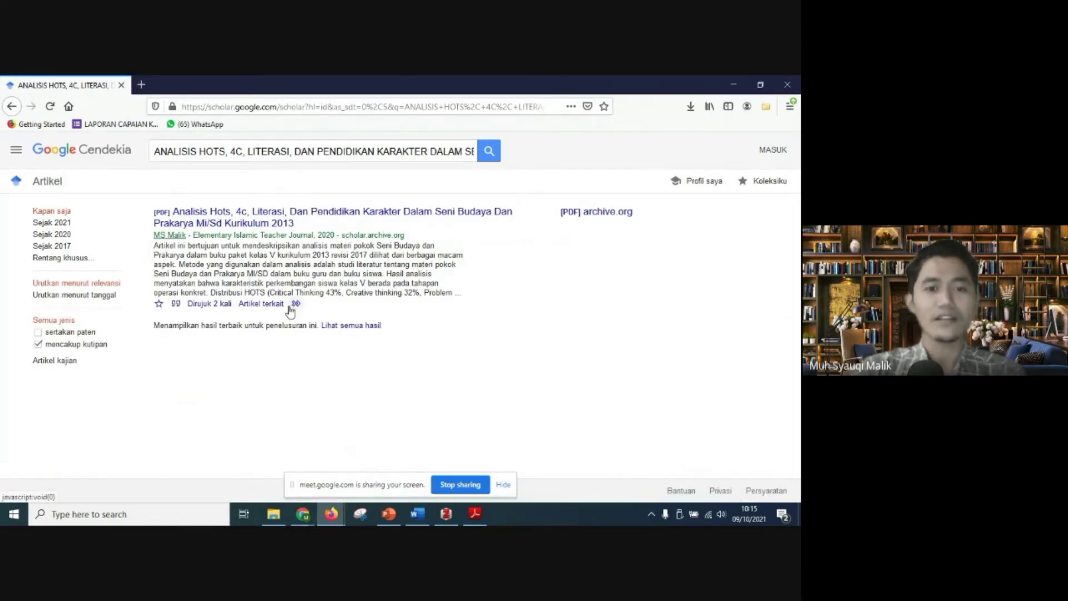
{"action": "right_click", "coordinate": [269, 225]}
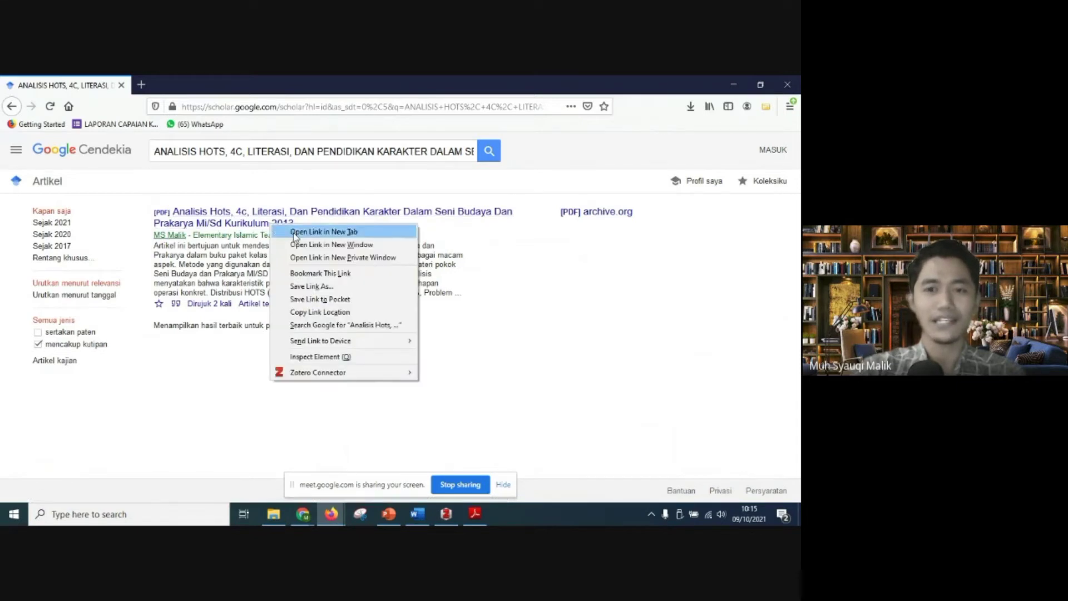
{"action": "left_click", "coordinate": [324, 232]}
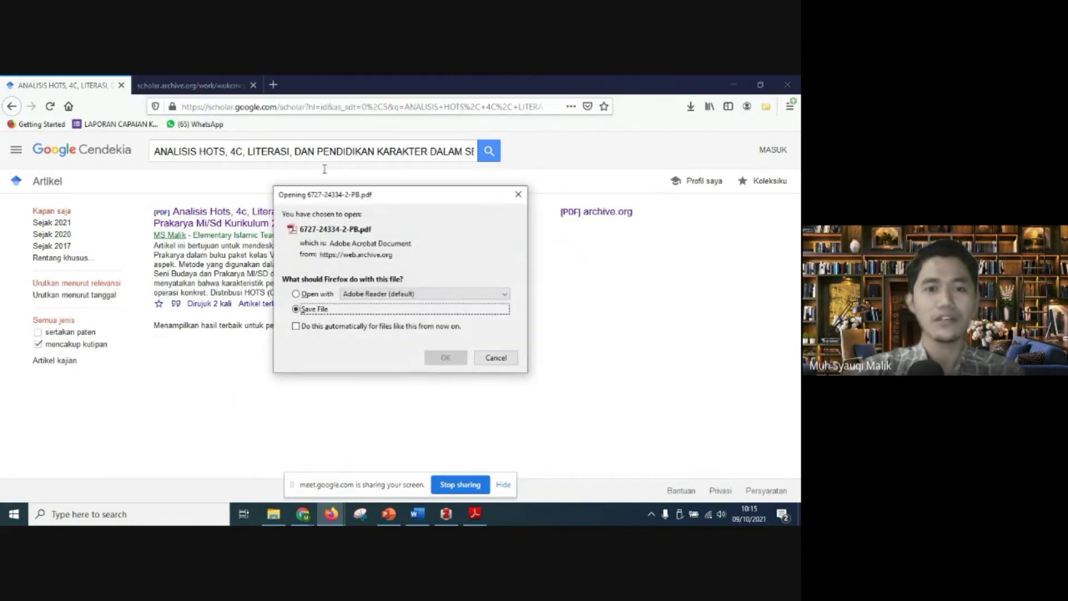
{"action": "left_click", "coordinate": [505, 358]}
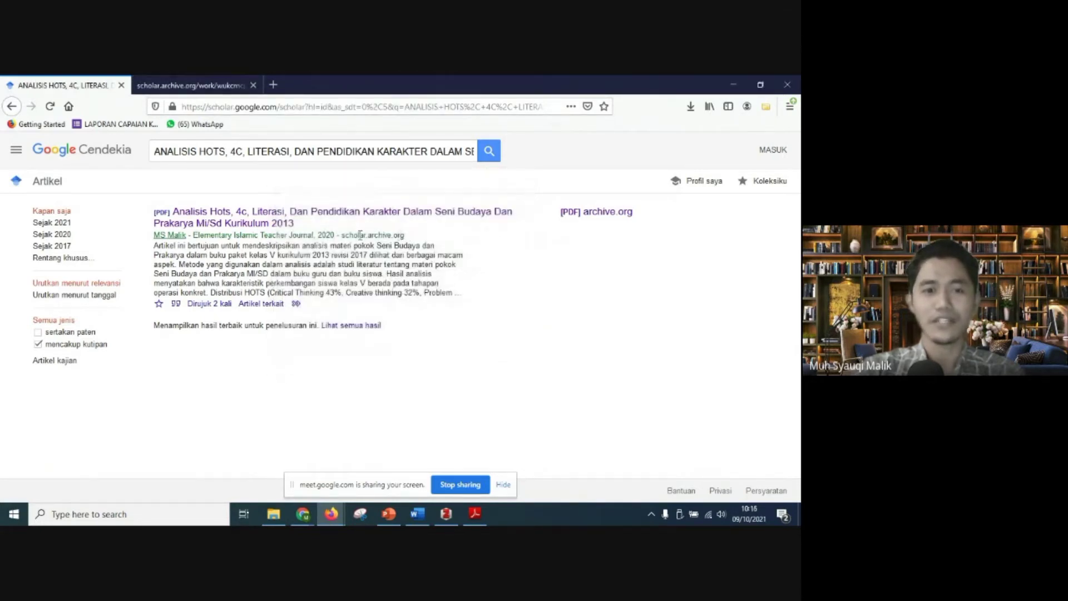
Step: Expand the search result's extra links and look through the article's related articles
{"action": "left_click", "coordinate": [298, 304]}
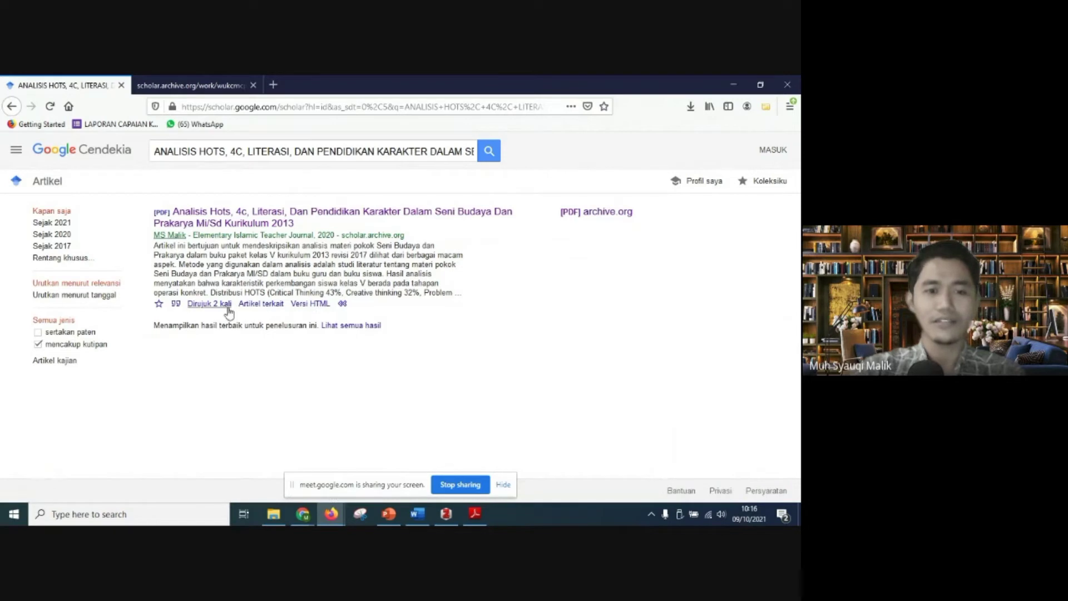
{"action": "left_click", "coordinate": [260, 304]}
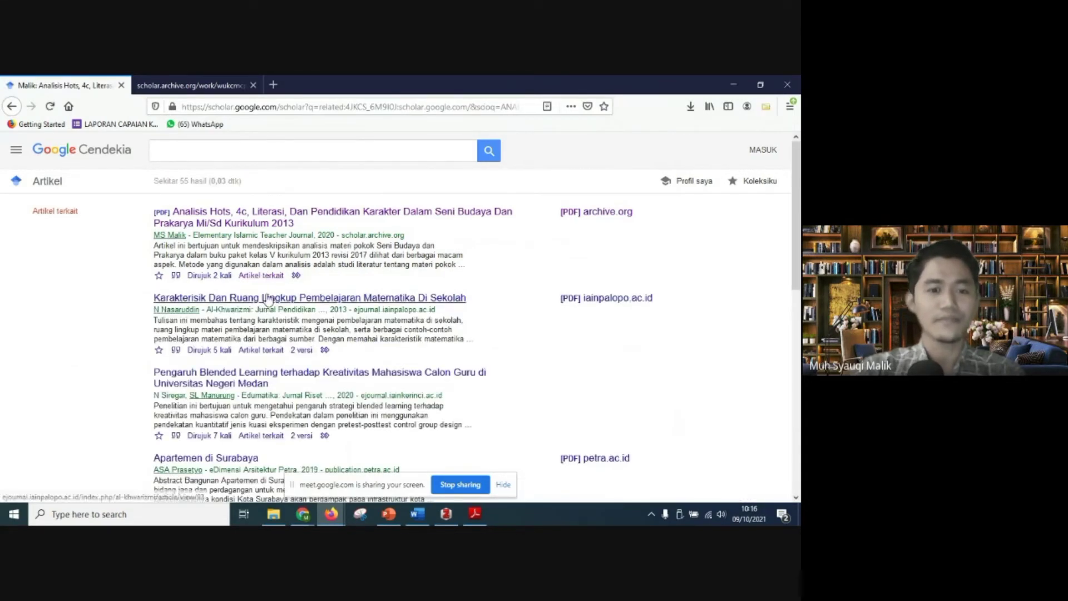
{"action": "scroll", "coordinate": [267, 299], "scroll_direction": "down", "scroll_amount": 5}
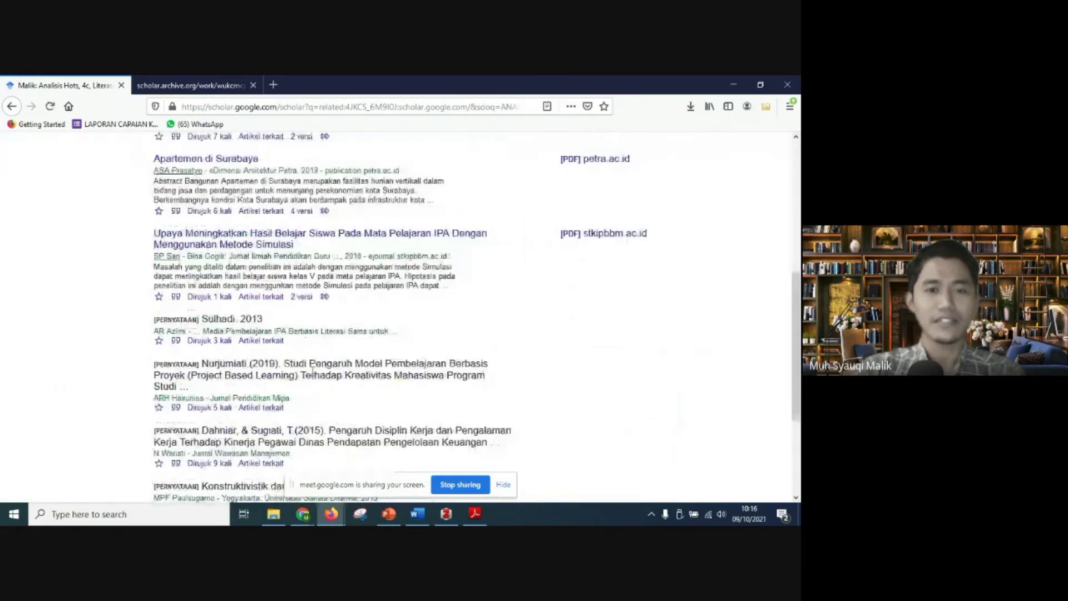
{"action": "scroll", "coordinate": [313, 372], "scroll_direction": "up", "scroll_amount": 5}
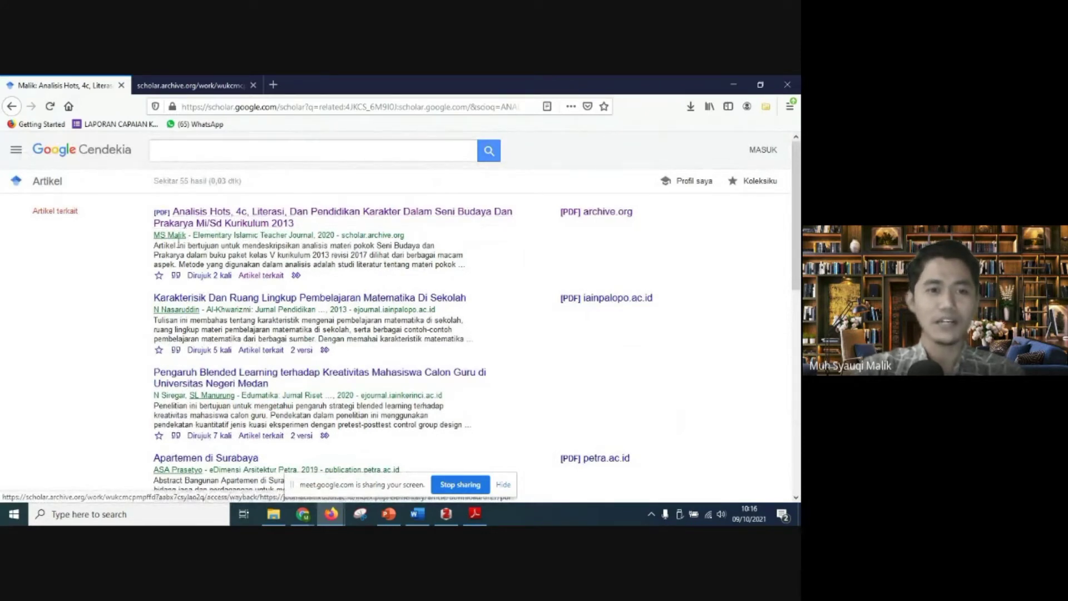
Step: Open the author's Google Scholar profile and view the details of "Analisis Materi Pokok SBdP MI/SD Kurikulum 2013 Abad 21"
{"action": "left_click", "coordinate": [172, 236]}
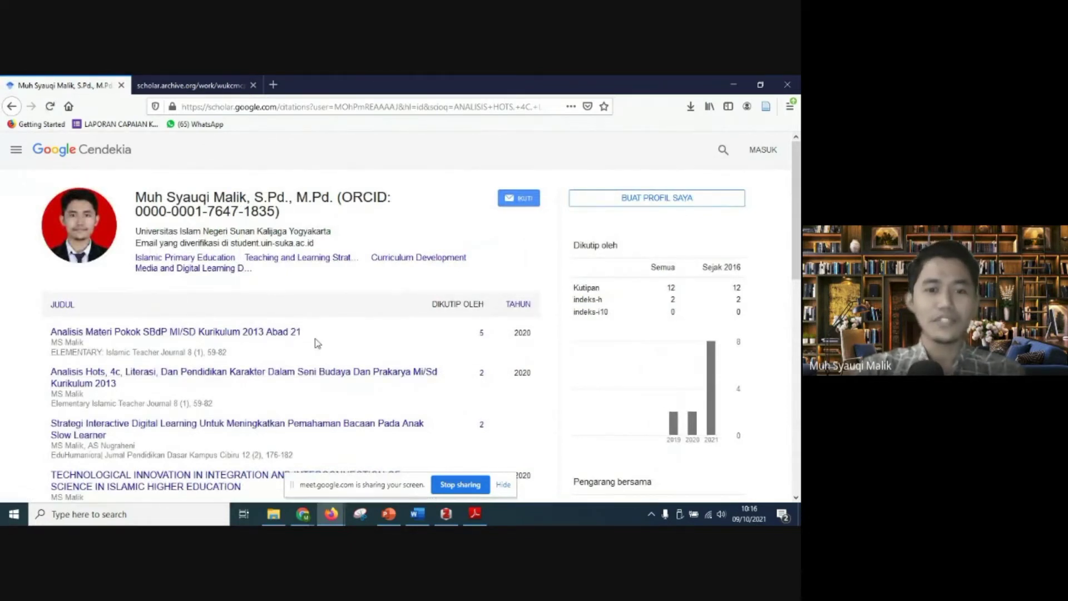
{"action": "left_click", "coordinate": [221, 376]}
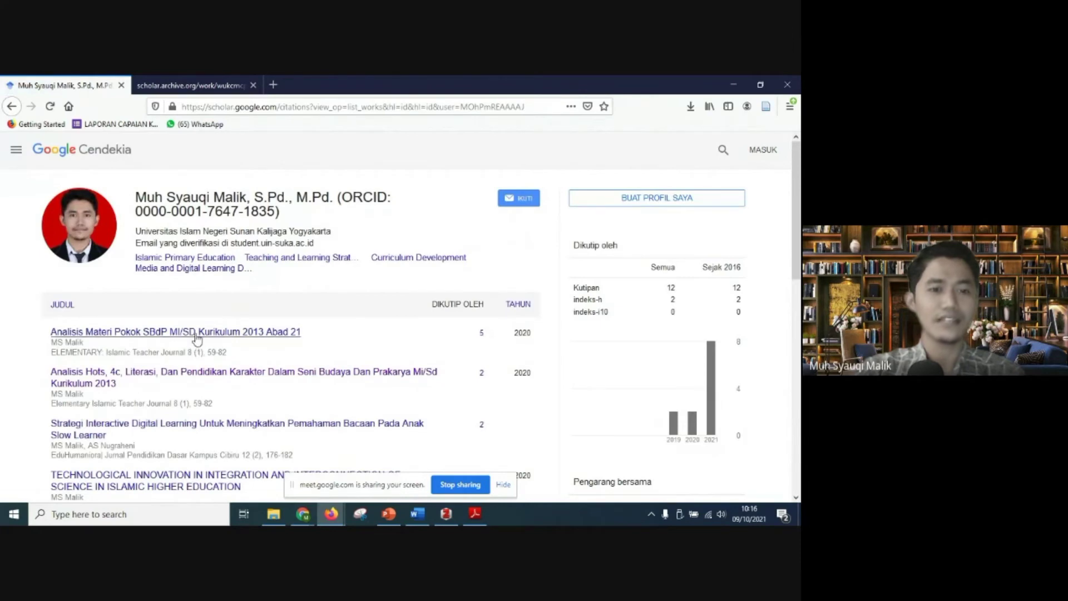
{"action": "left_click", "coordinate": [196, 332]}
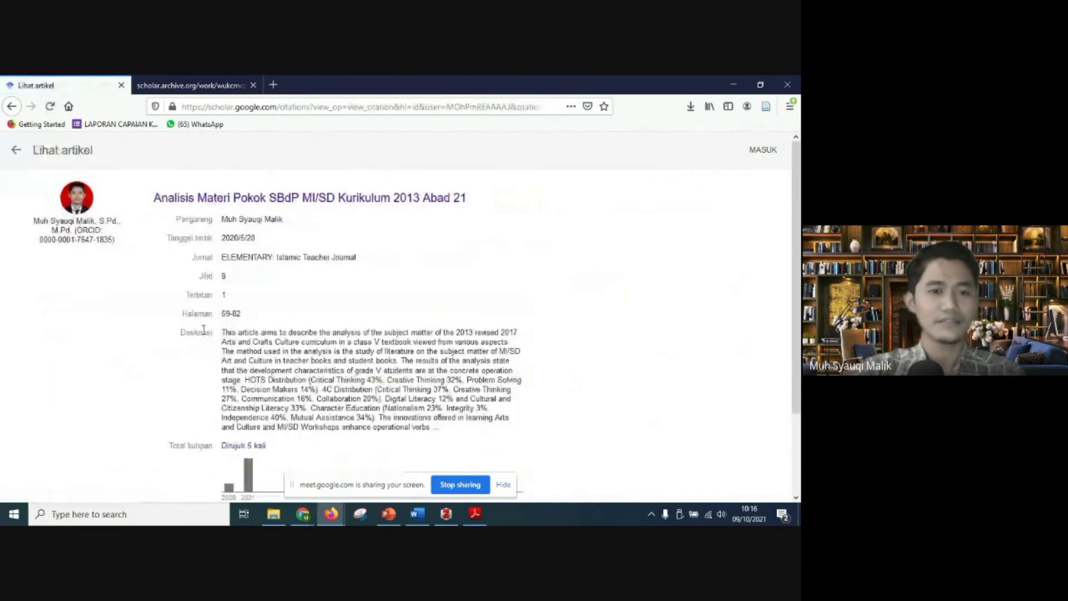
{"action": "scroll", "coordinate": [283, 234], "scroll_direction": "down", "scroll_amount": 3}
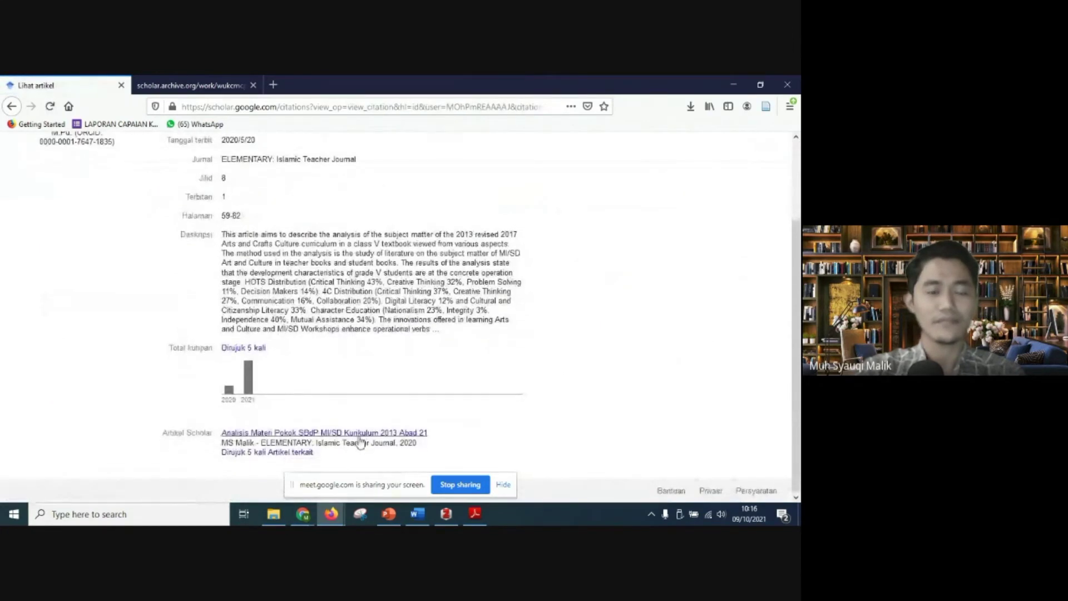
Step: Open the article's Scholar link in a new tab and view its page on the Elementary: Islamic Teacher Journal site
{"action": "right_click", "coordinate": [326, 433]}
{"action": "left_click", "coordinate": [397, 287]}
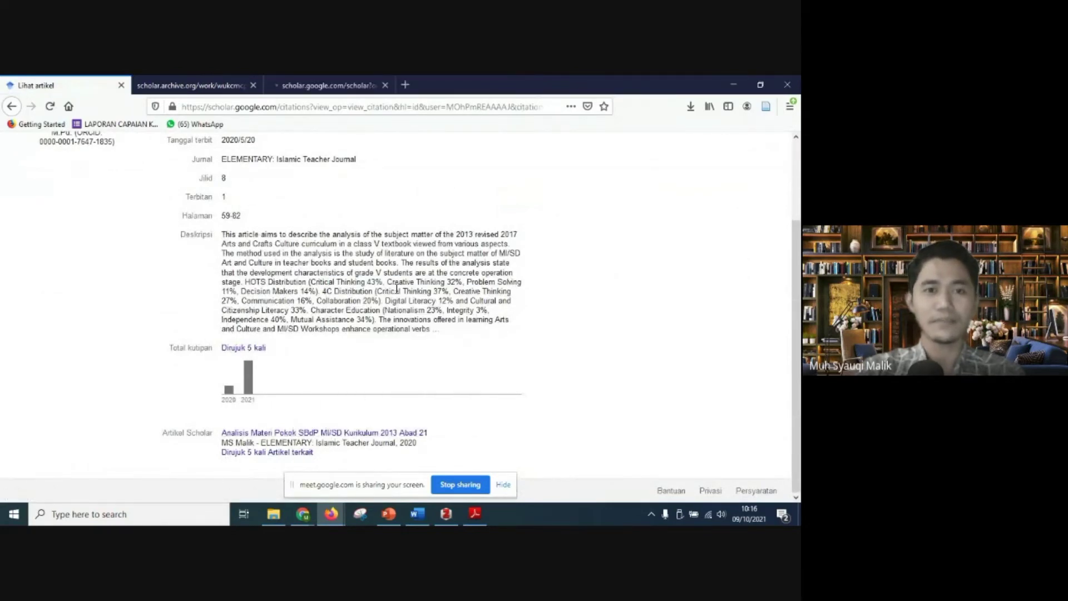
{"action": "left_click", "coordinate": [326, 82]}
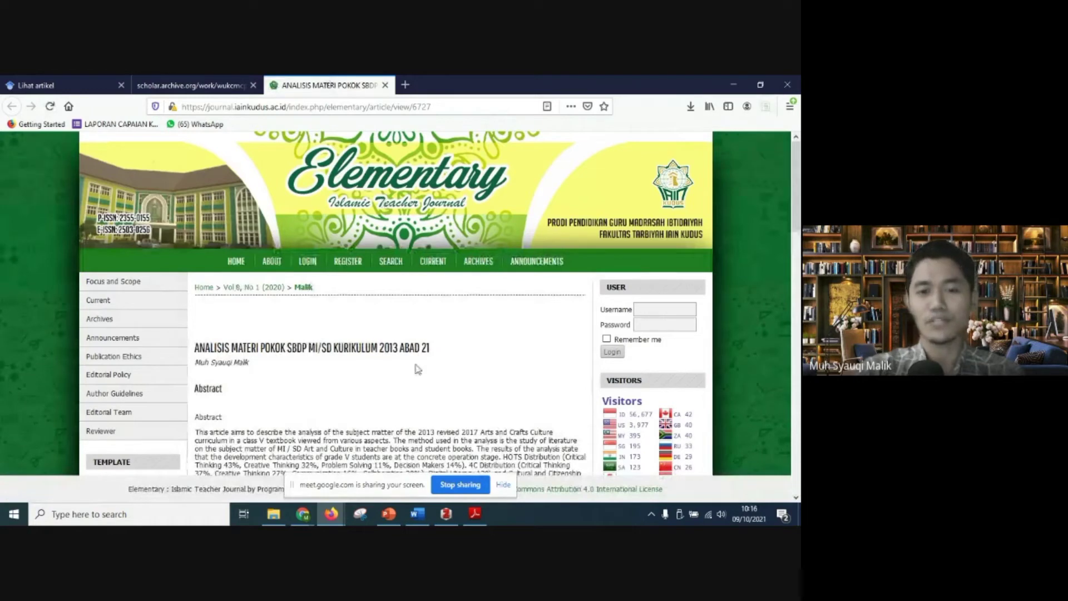
{"action": "scroll", "coordinate": [407, 353], "scroll_direction": "down", "scroll_amount": 3}
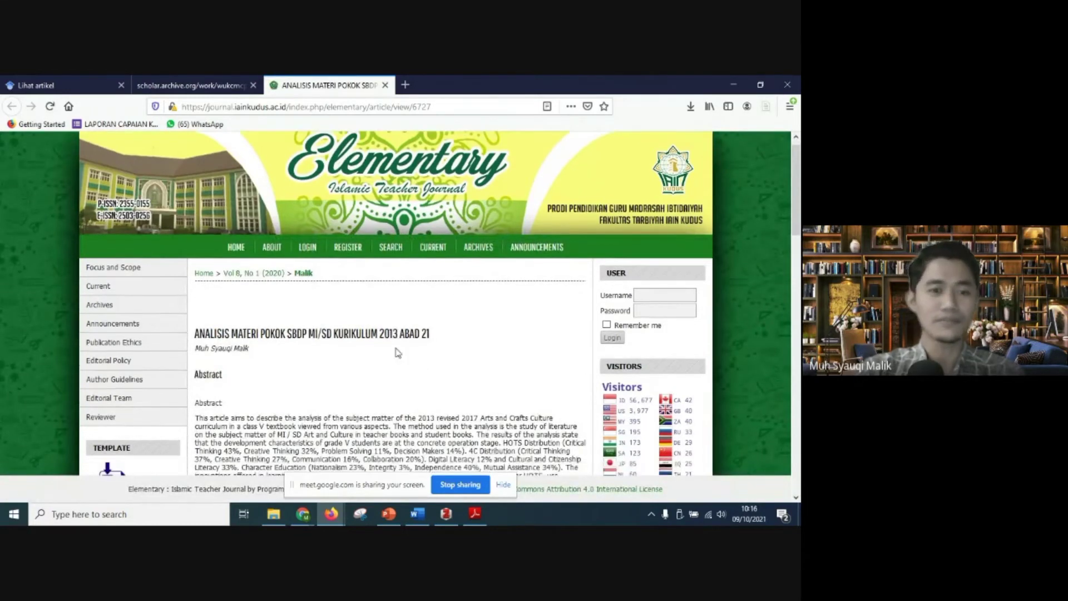
{"action": "scroll", "coordinate": [396, 348], "scroll_direction": "up", "scroll_amount": 3}
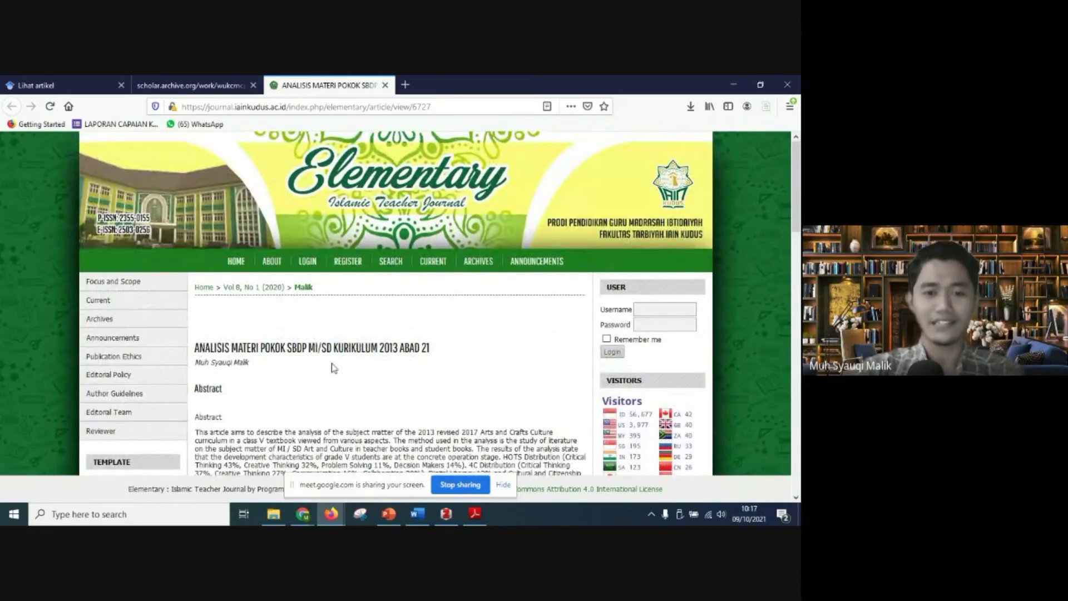
Step: Compare the article title on the journal page with the title in the PDF open in Adobe Reader, returning to Firefox
{"action": "scroll", "coordinate": [100, 439], "scroll_direction": "down", "scroll_amount": 2}
{"action": "left_click_drag", "start_coordinate": [193, 287], "coordinate": [434, 298]}
{"action": "left_click", "coordinate": [465, 371]}
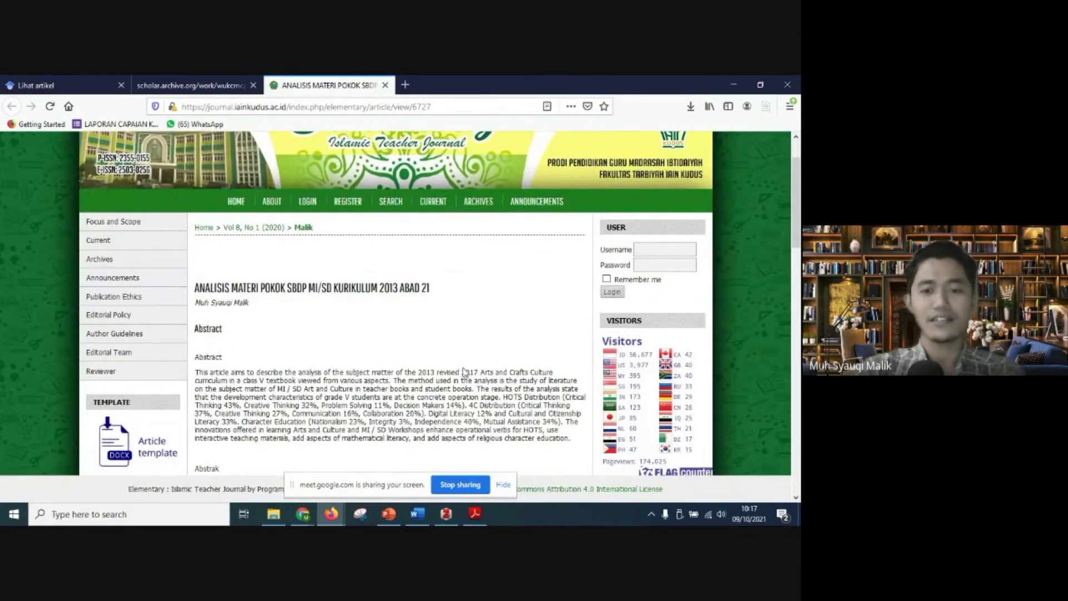
{"action": "left_click", "coordinate": [475, 513]}
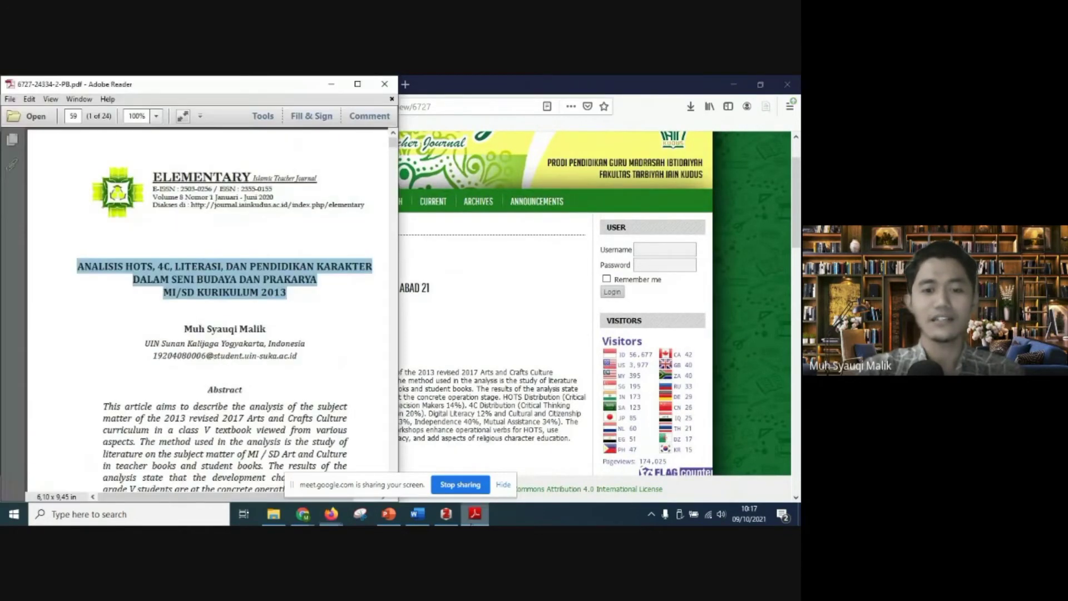
{"action": "left_click", "coordinate": [211, 288]}
{"action": "left_click", "coordinate": [483, 348]}
{"action": "scroll", "coordinate": [445, 347], "scroll_direction": "down", "scroll_amount": 3}
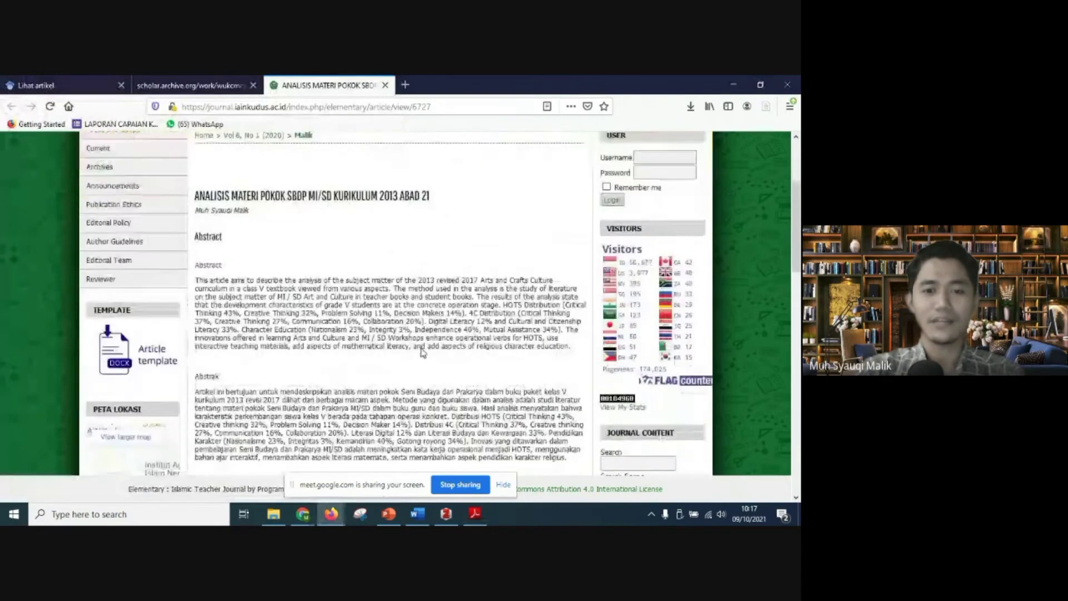
Step: Read through the title, abstract and keywords of "Analisis Materi Pokok SBdP MI/SD Kurikulum 2013 Abad 21" on the journal page
{"action": "scroll", "coordinate": [421, 350], "scroll_direction": "down", "scroll_amount": 1}
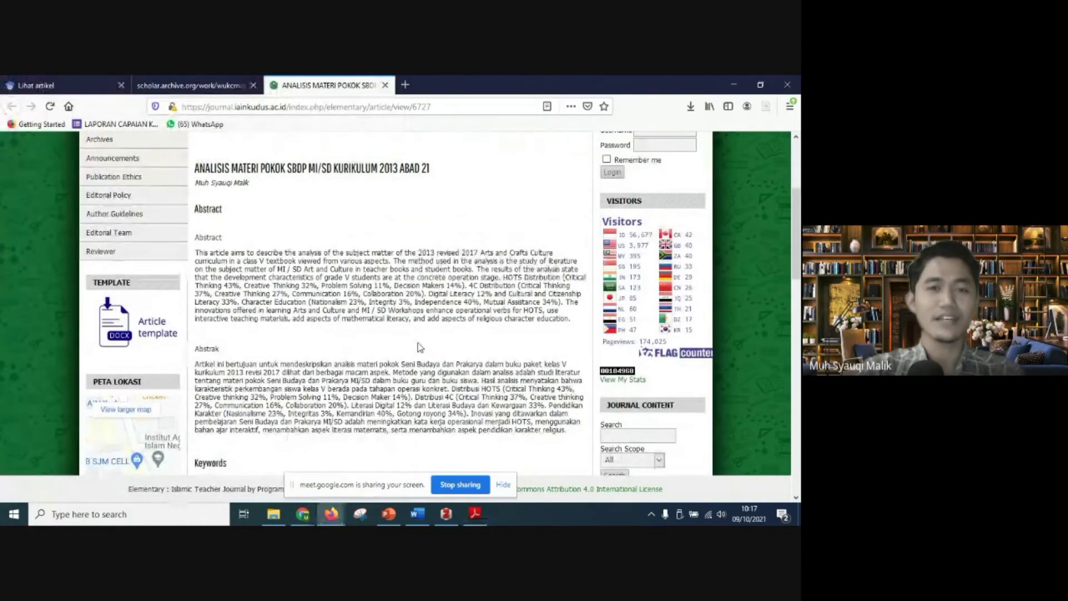
{"action": "scroll", "coordinate": [420, 347], "scroll_direction": "up", "scroll_amount": 6}
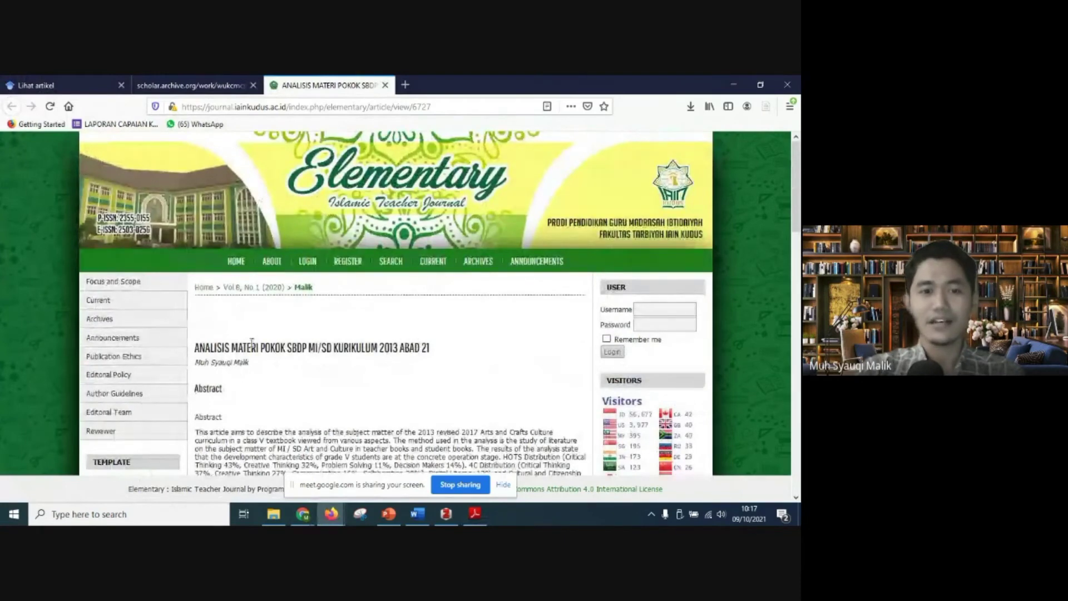
{"action": "left_click_drag", "start_coordinate": [196, 348], "coordinate": [450, 341]}
{"action": "left_click", "coordinate": [407, 368]}
{"action": "scroll", "coordinate": [408, 370], "scroll_direction": "down", "scroll_amount": 1}
{"action": "scroll", "coordinate": [408, 370], "scroll_direction": "down", "scroll_amount": 3}
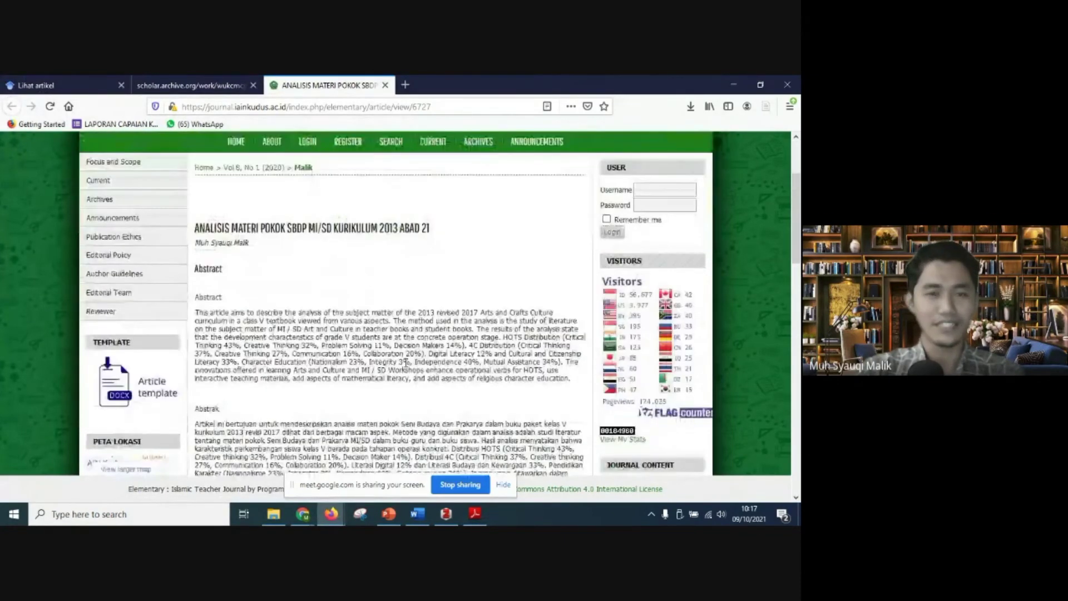
Step: Close the blank scholar.archive.org page and return to the beginning of the article's journal page
{"action": "left_click", "coordinate": [223, 85]}
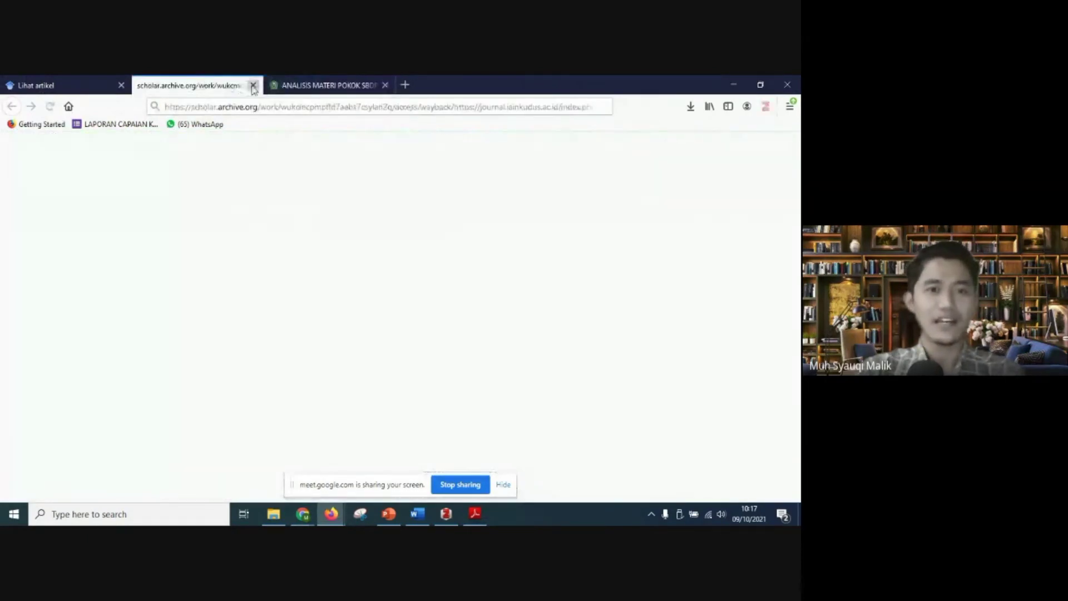
{"action": "left_click", "coordinate": [253, 85]}
{"action": "left_click", "coordinate": [73, 86]}
{"action": "left_click", "coordinate": [189, 83]}
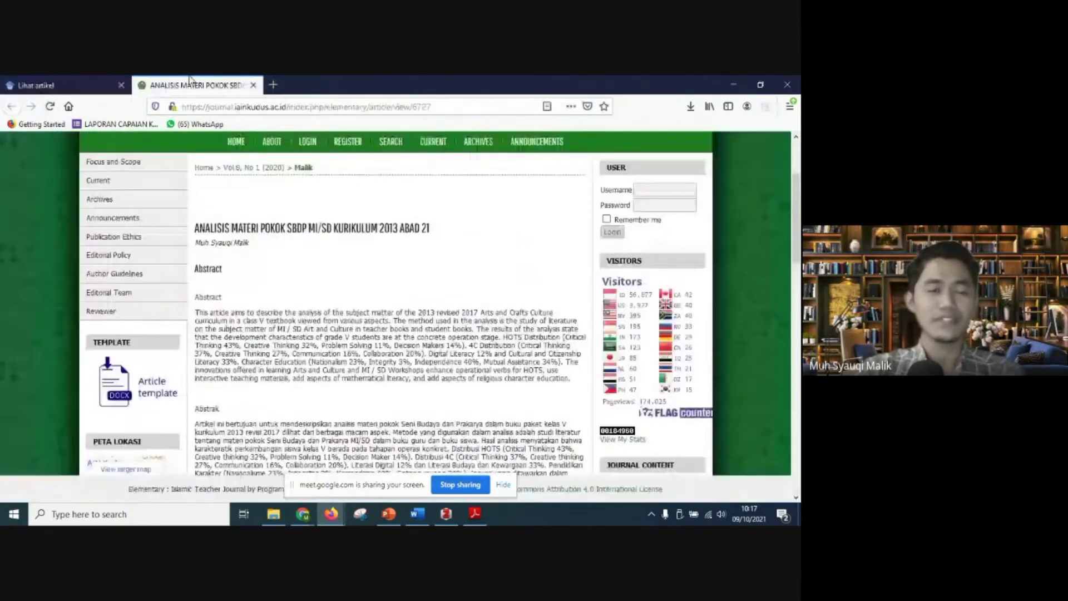
{"action": "scroll", "coordinate": [336, 308], "scroll_direction": "up", "scroll_amount": 2}
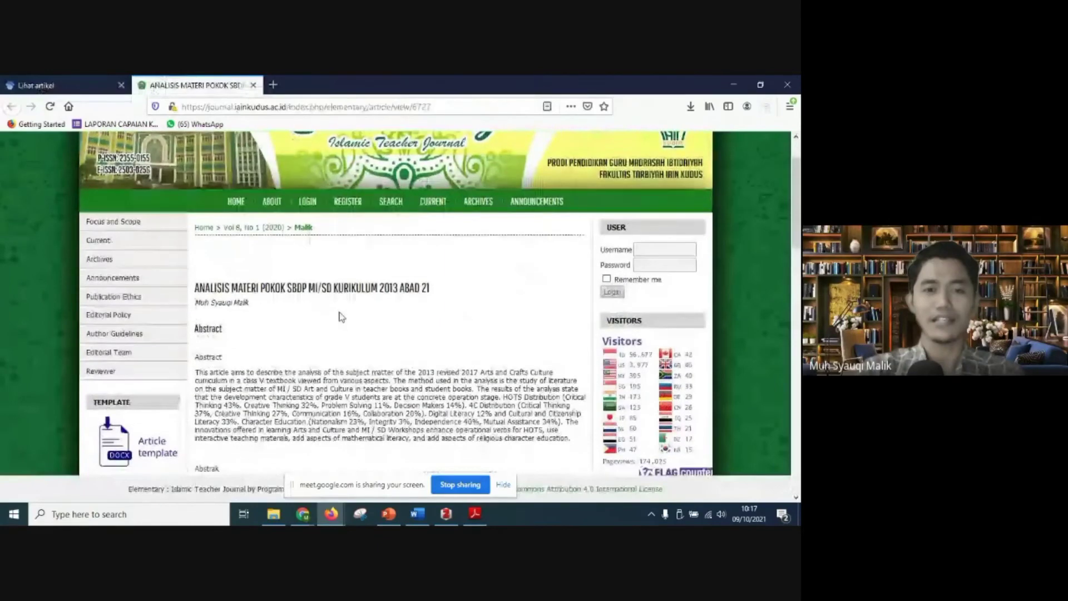
{"action": "scroll", "coordinate": [341, 317], "scroll_direction": "up", "scroll_amount": 2}
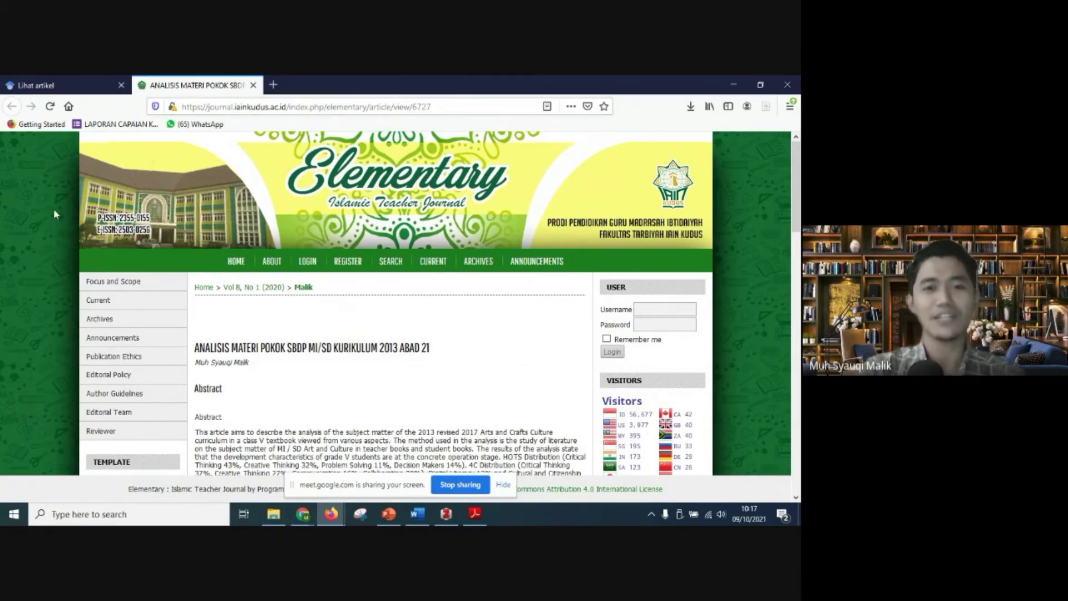
Step: Check the article's Google Scholar details, and save the article from its journal page to the Zotero library Perpustakaanku
{"action": "left_click", "coordinate": [70, 82]}
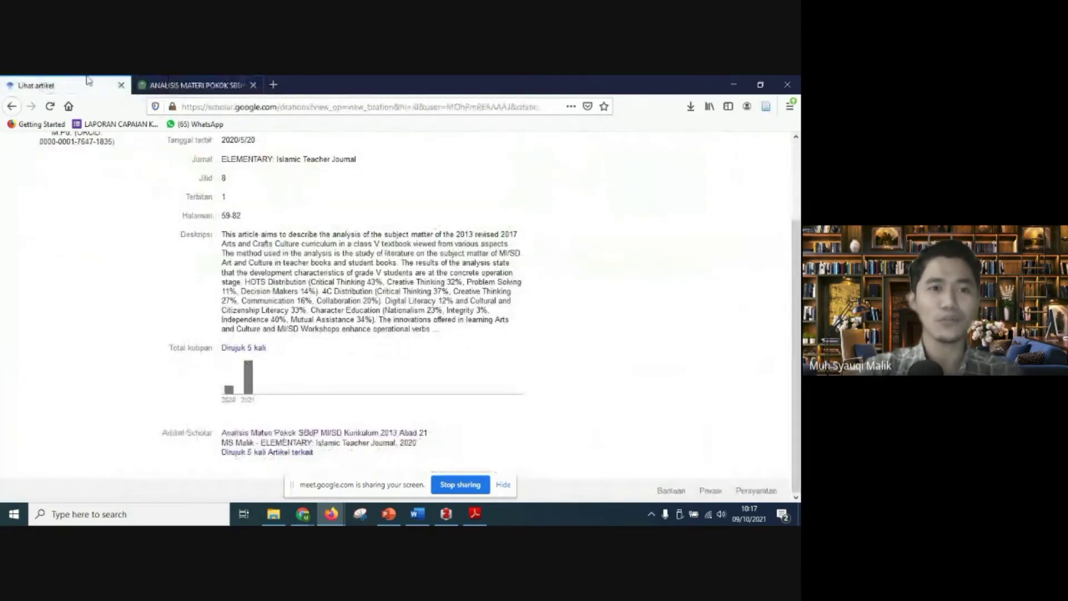
{"action": "scroll", "coordinate": [75, 223], "scroll_direction": "up", "scroll_amount": 3}
{"action": "left_click", "coordinate": [223, 80]}
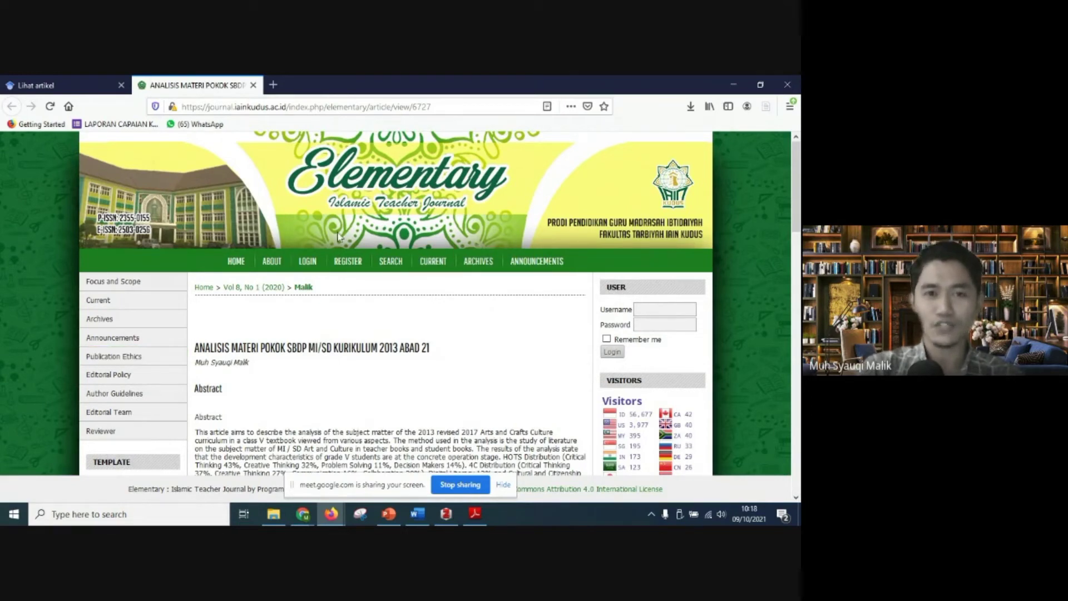
{"action": "left_click", "coordinate": [766, 107]}
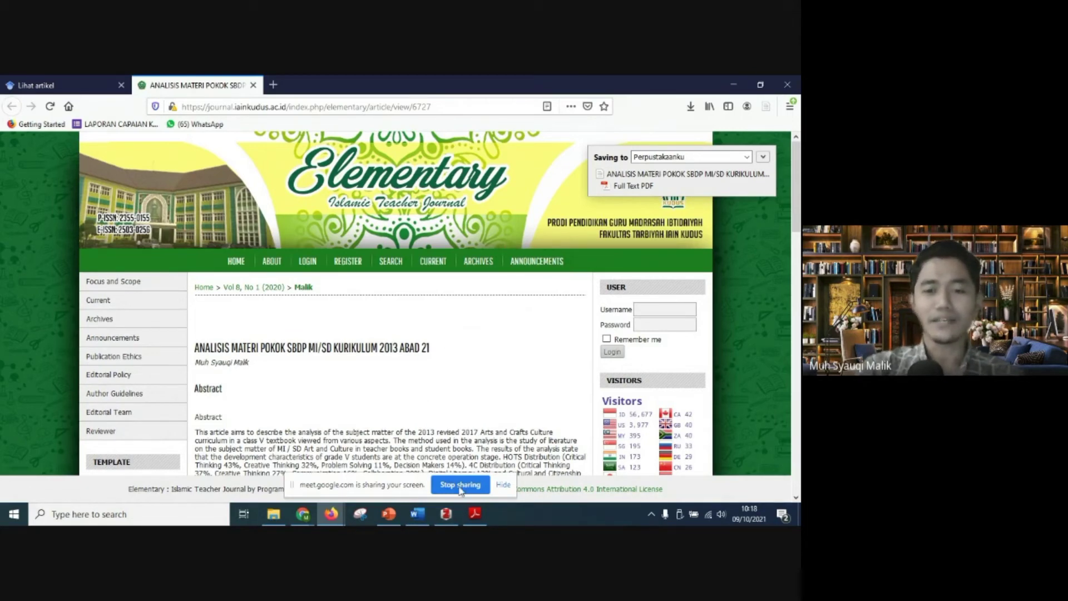
Step: Switch to Zotero and compare the saved "Analisis Materi Pokok SBdP" item with the "Analisis HOTS, 4C, Literasi" item
{"action": "left_click", "coordinate": [448, 514]}
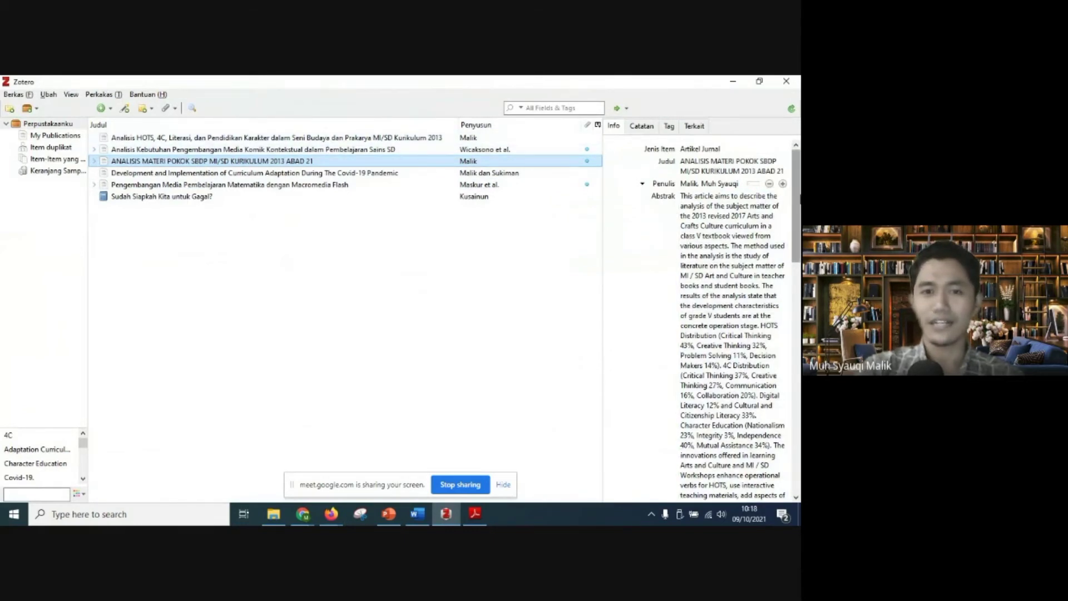
{"action": "left_click_drag", "start_coordinate": [799, 201], "coordinate": [800, 345]}
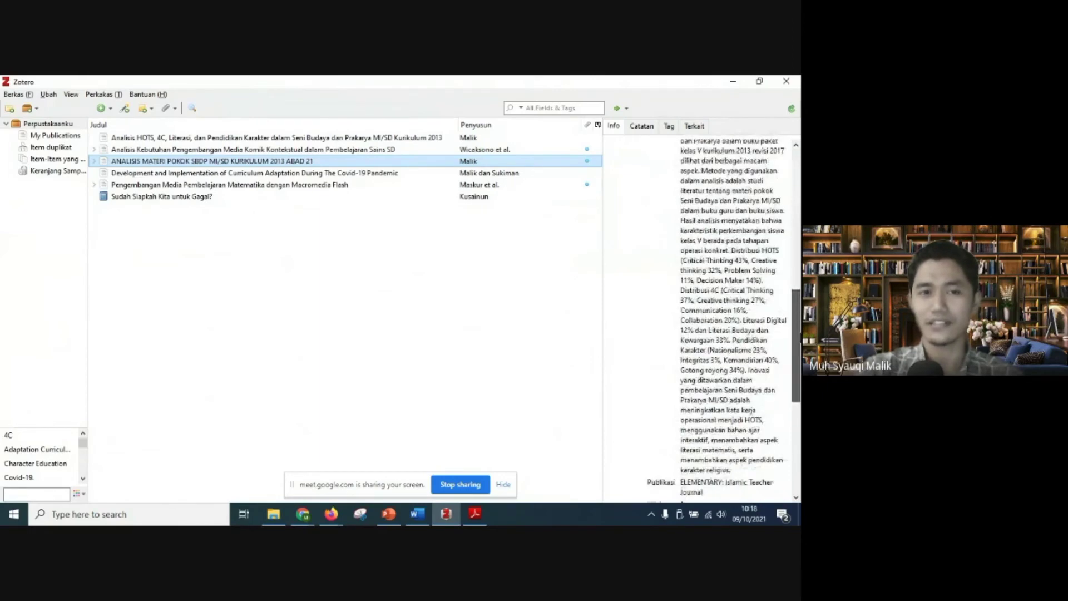
{"action": "left_click", "coordinate": [250, 139]}
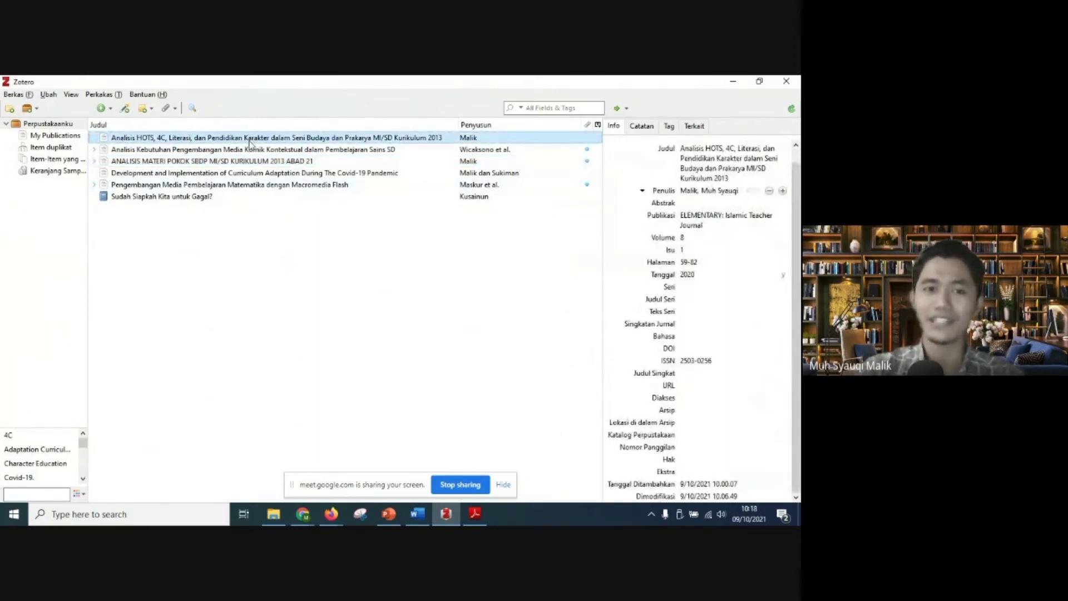
{"action": "left_click", "coordinate": [257, 163]}
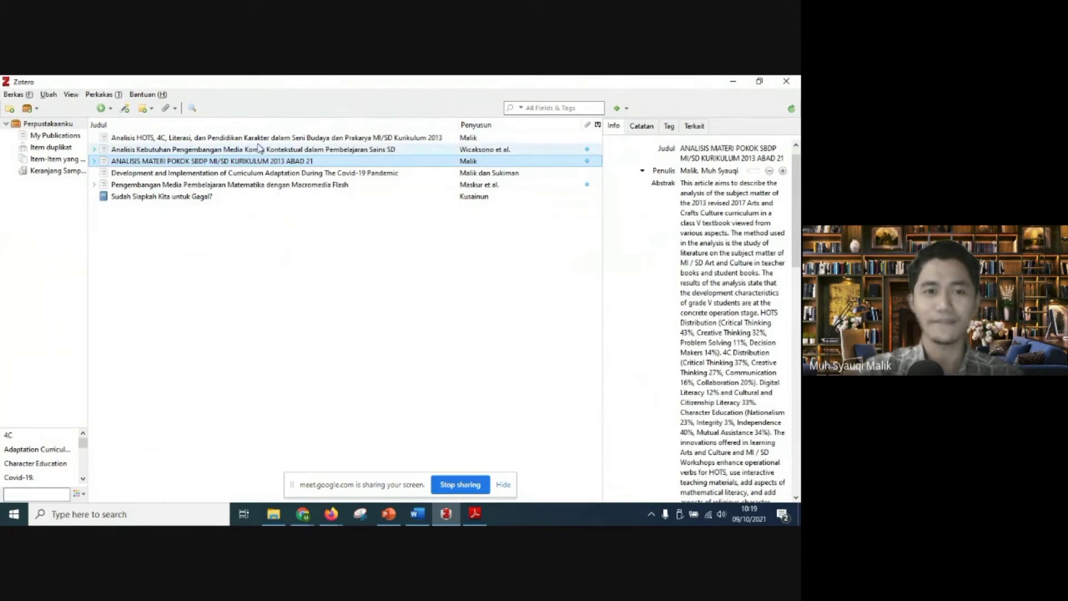
{"action": "left_click", "coordinate": [260, 139]}
{"action": "left_click", "coordinate": [262, 162]}
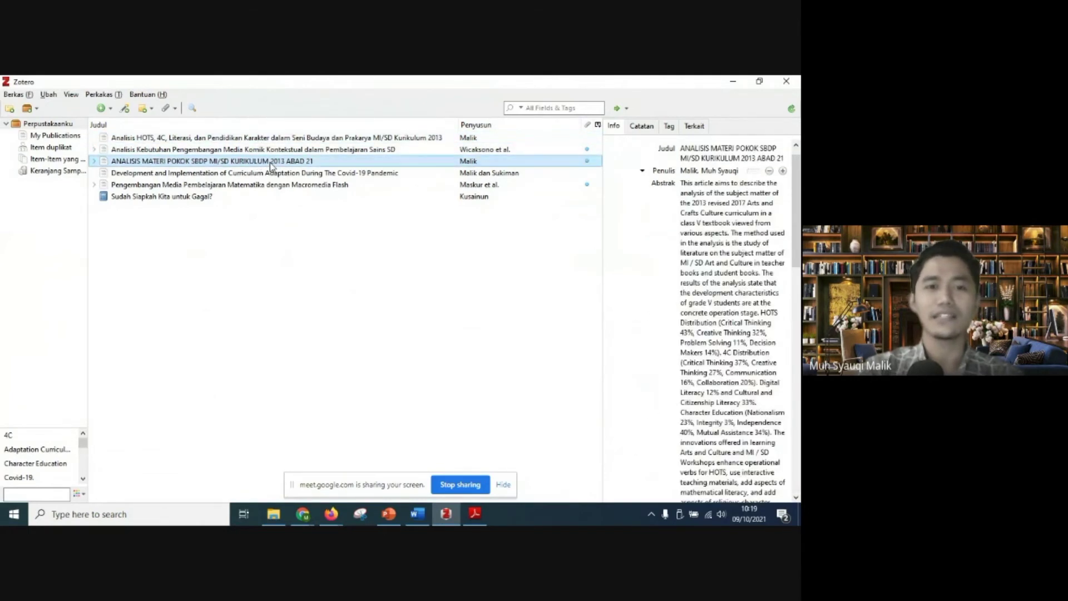
{"action": "left_click", "coordinate": [263, 139]}
{"action": "left_click", "coordinate": [265, 161]}
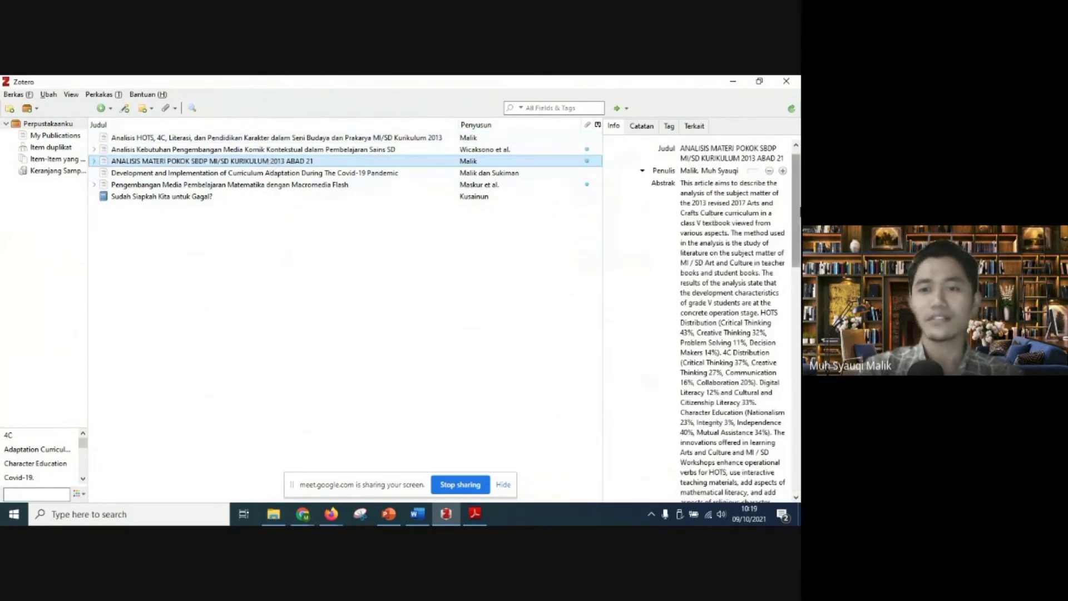
Step: Examine the saved article's publication fields, including its date, against those of the "Analisis HOTS, 4C, Literasi" item
{"action": "left_click_drag", "start_coordinate": [799, 191], "coordinate": [795, 401]}
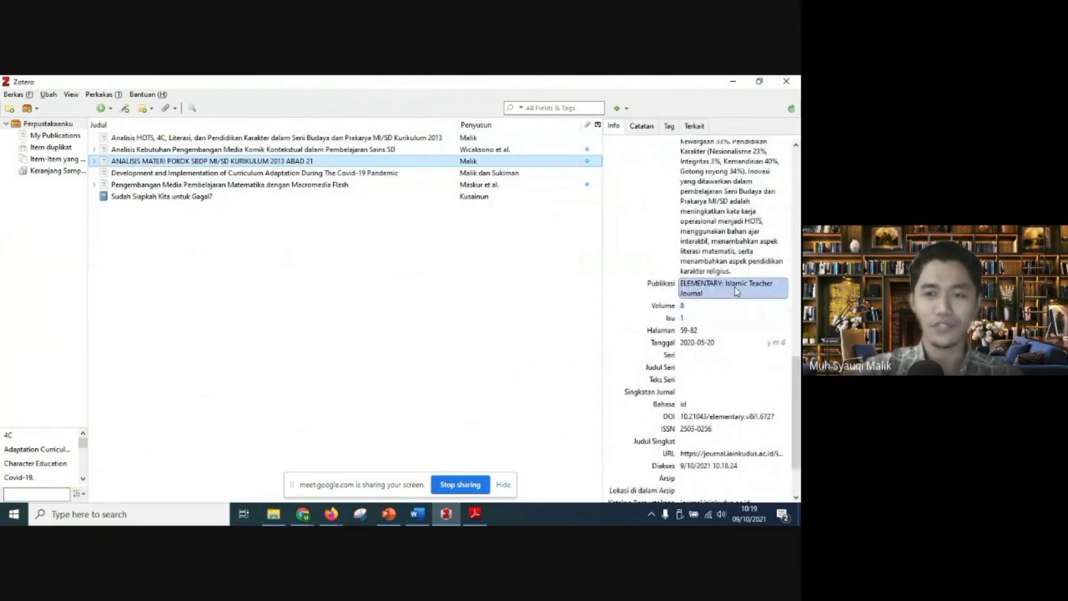
{"action": "left_click", "coordinate": [310, 139]}
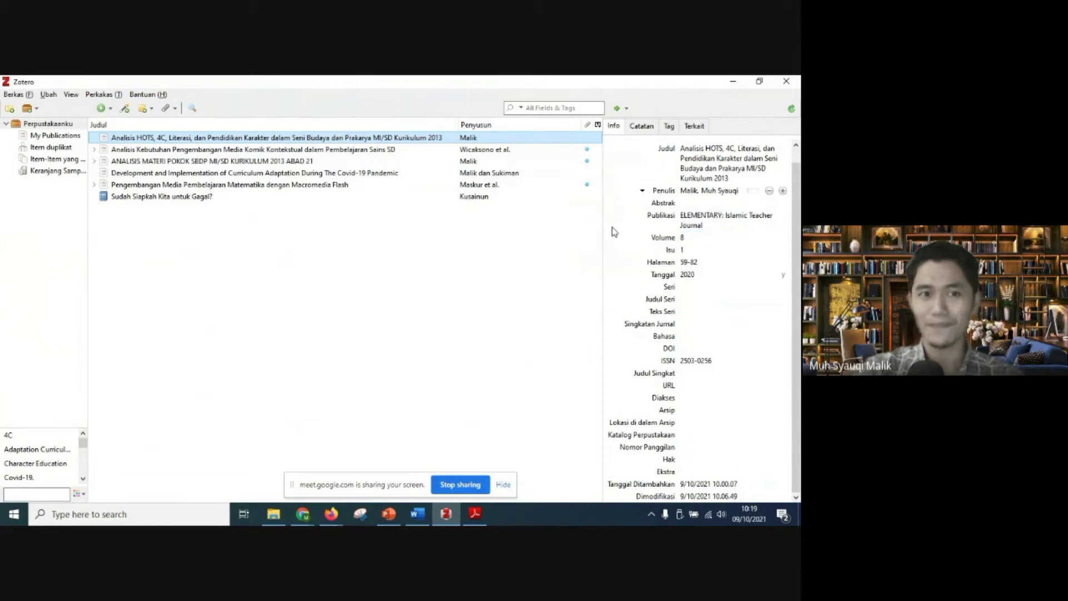
{"action": "left_click", "coordinate": [321, 162]}
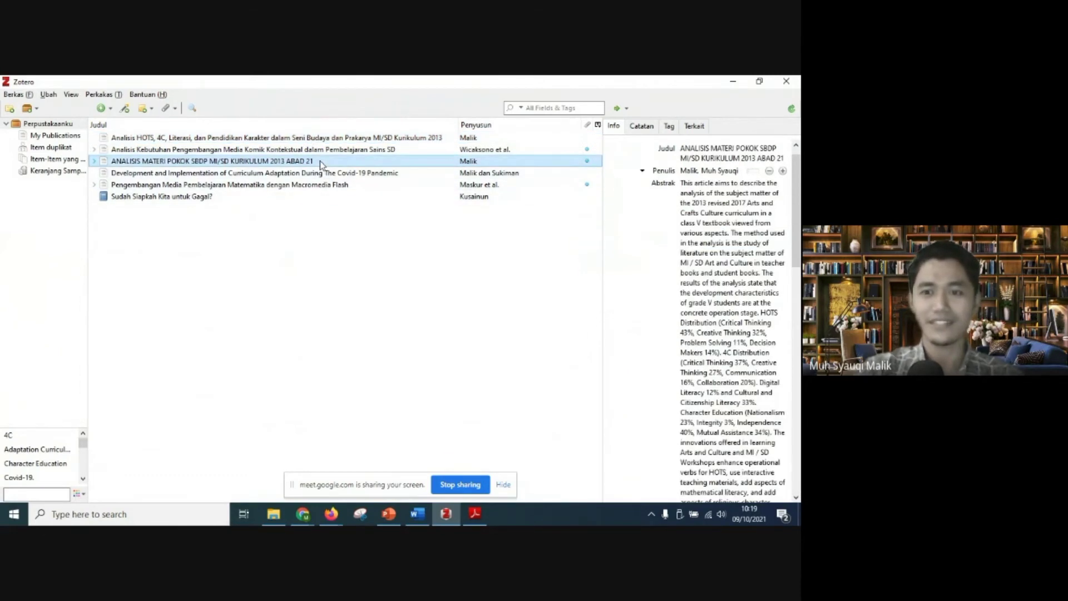
{"action": "scroll", "coordinate": [719, 285], "scroll_direction": "down", "scroll_amount": 10}
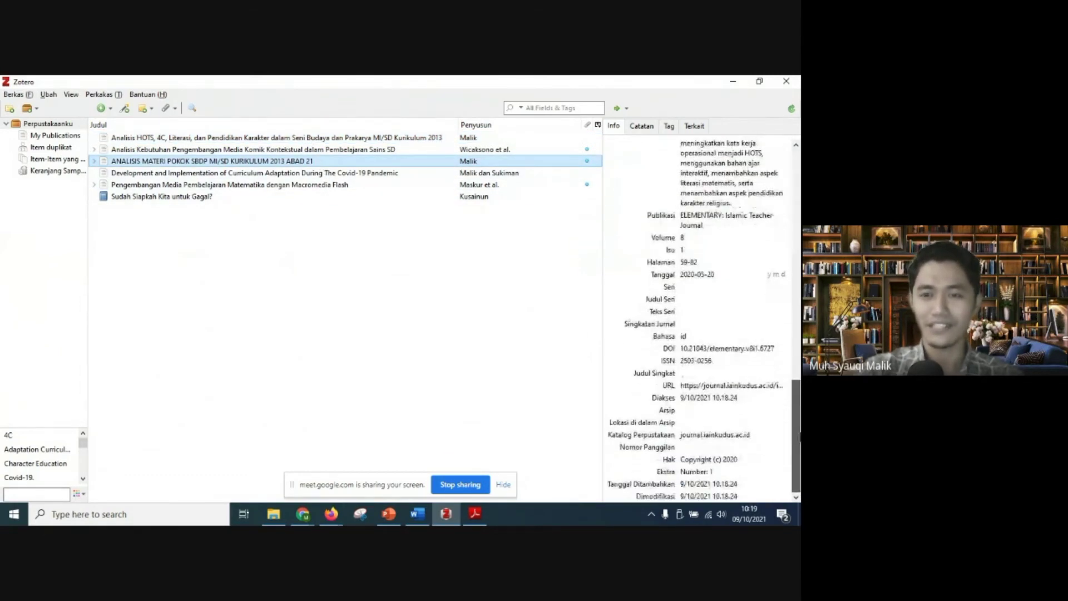
{"action": "left_click", "coordinate": [717, 272]}
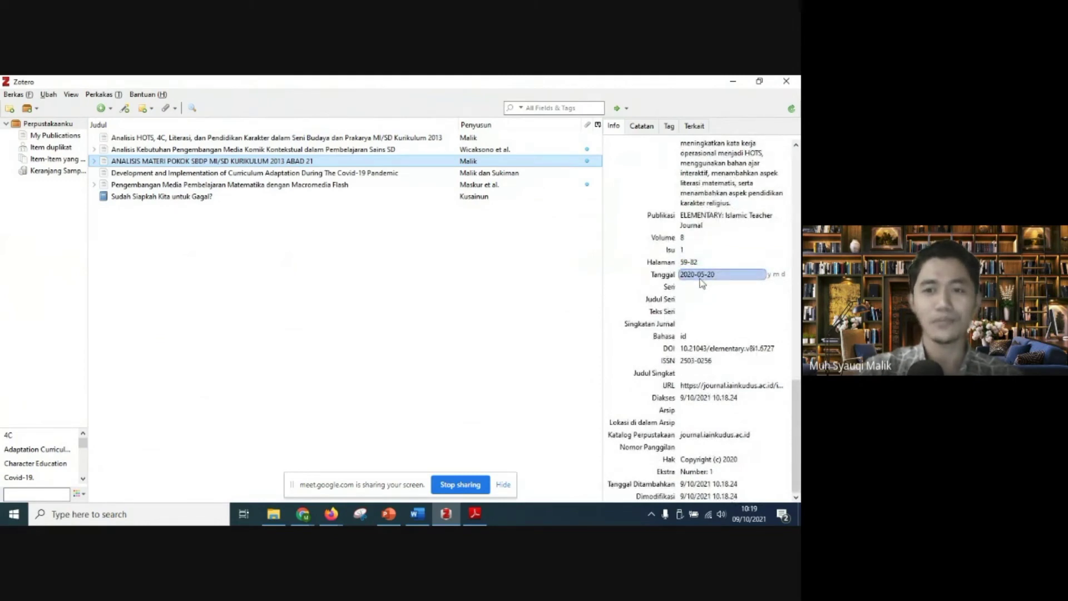
Step: Compare both items' remaining bibliographic fields once more, including DOI, URL, access date and rights
{"action": "left_click", "coordinate": [320, 139]}
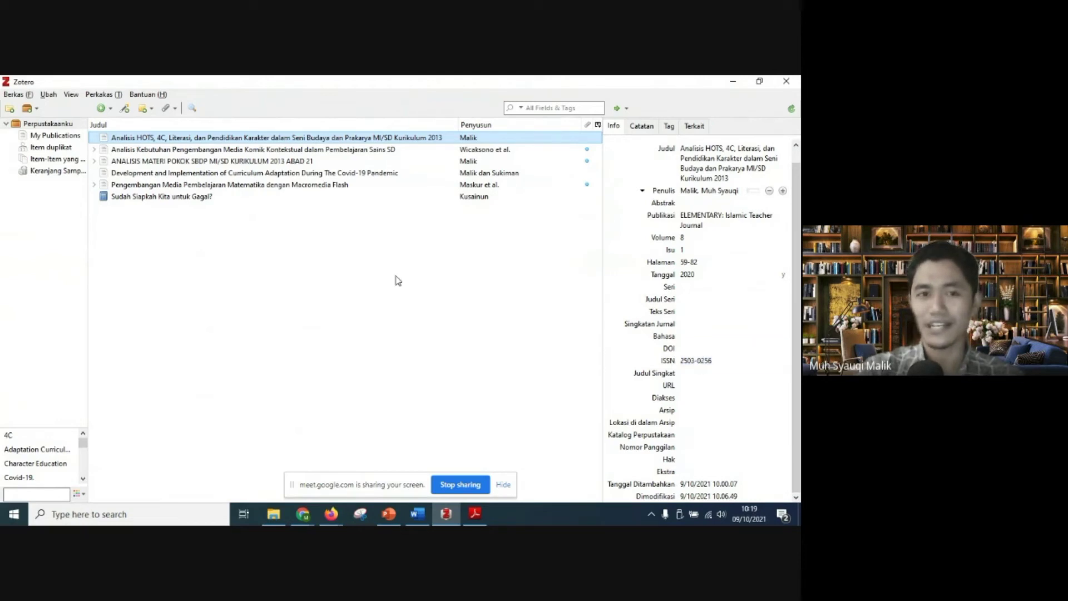
{"action": "left_click", "coordinate": [284, 162]}
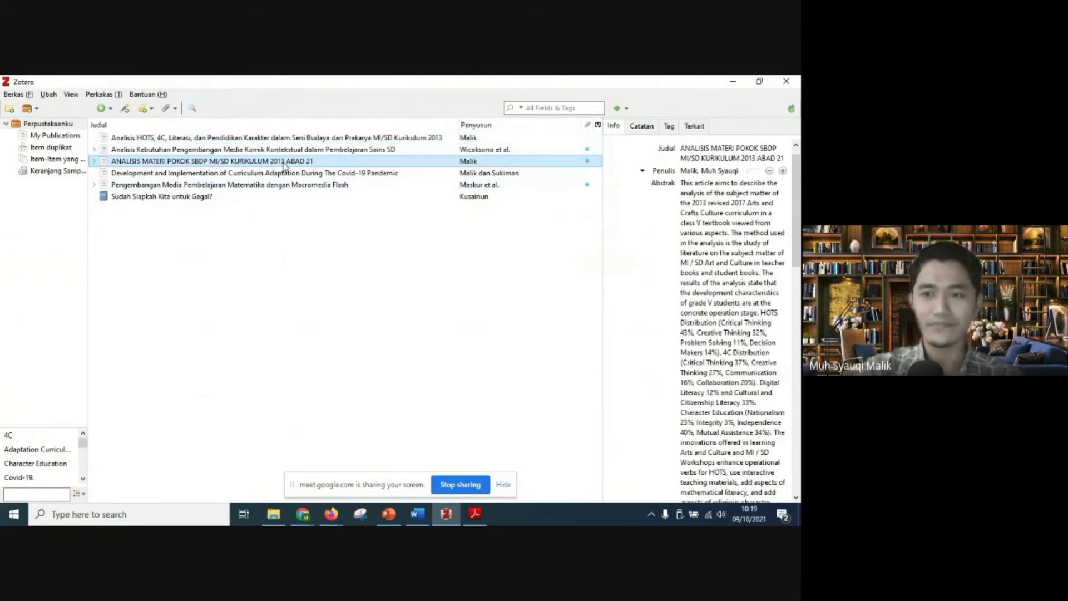
{"action": "scroll", "coordinate": [728, 285], "scroll_direction": "down", "scroll_amount": 10}
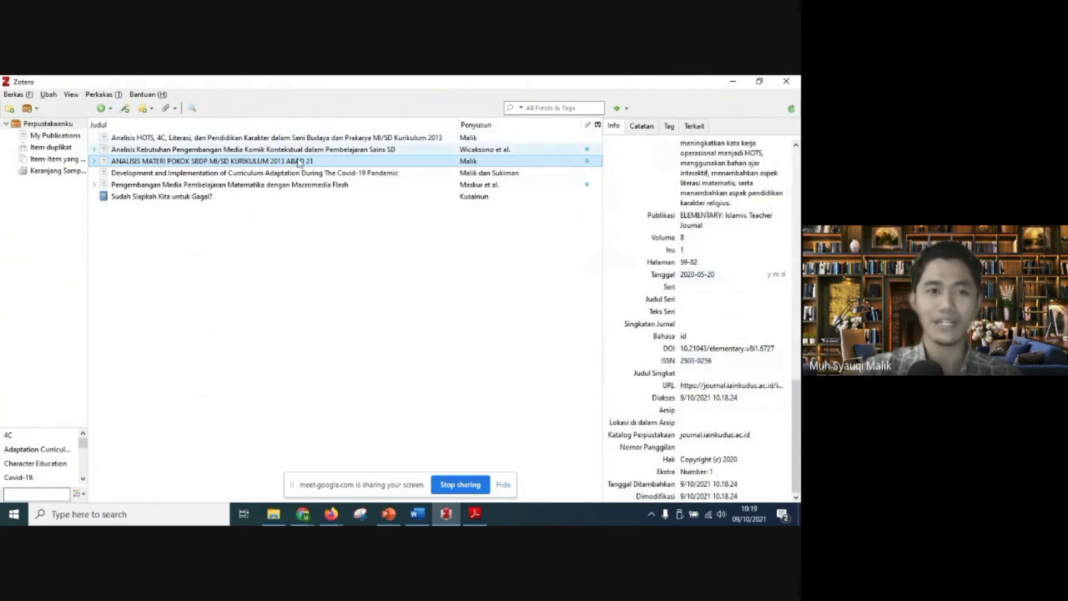
{"action": "left_click", "coordinate": [300, 141]}
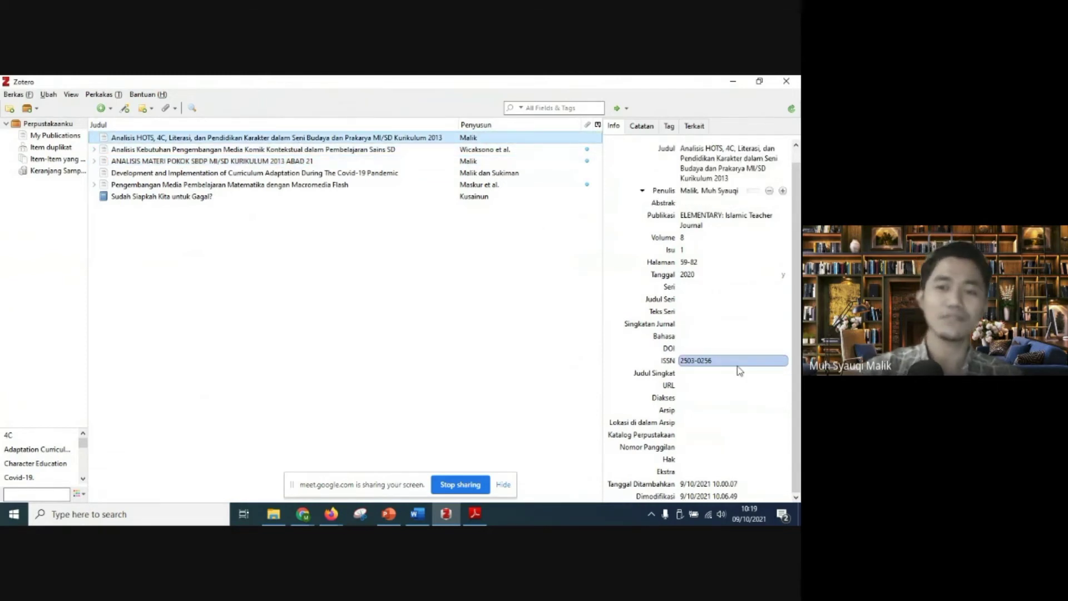
{"action": "left_click", "coordinate": [197, 162]}
{"action": "scroll", "coordinate": [797, 235], "scroll_direction": "down", "scroll_amount": 2}
{"action": "left_click_drag", "start_coordinate": [796, 235], "coordinate": [779, 437]}
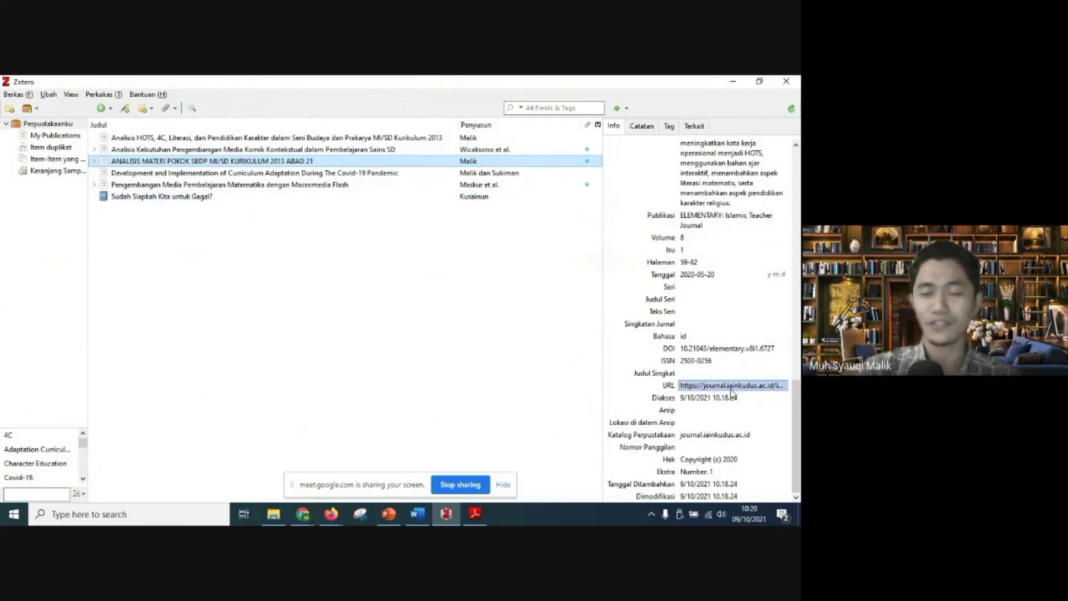
Step: Open the language field of the "Analisis HOTS, 4C, Literasi" item for editing, and check the article's PDF in Adobe Reader
{"action": "left_click", "coordinate": [249, 140]}
{"action": "left_click", "coordinate": [719, 350]}
{"action": "key", "text": "shift+Tab"}
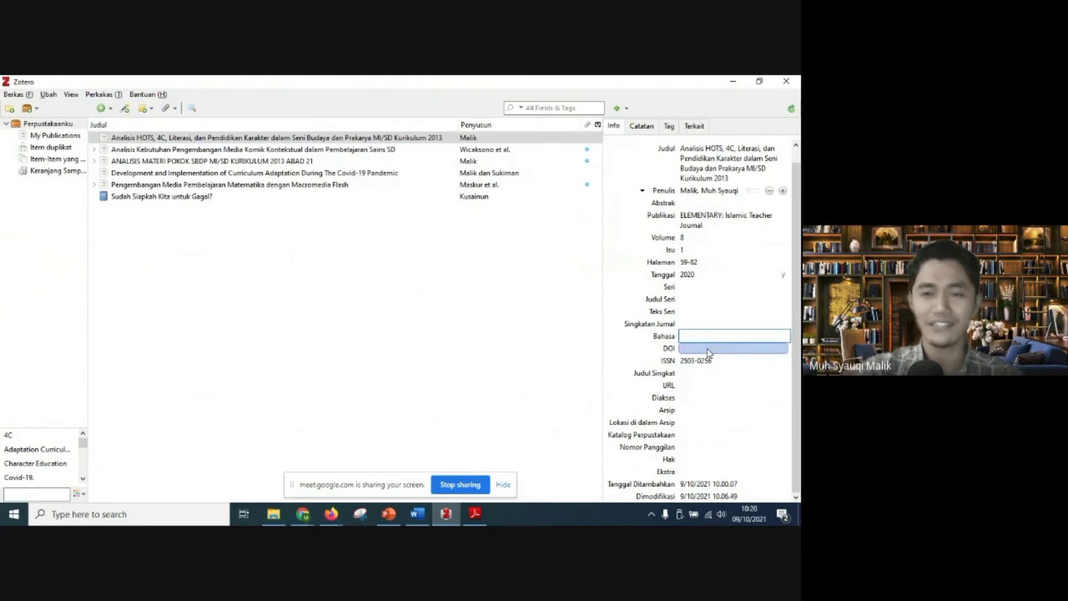
{"action": "left_click", "coordinate": [472, 516]}
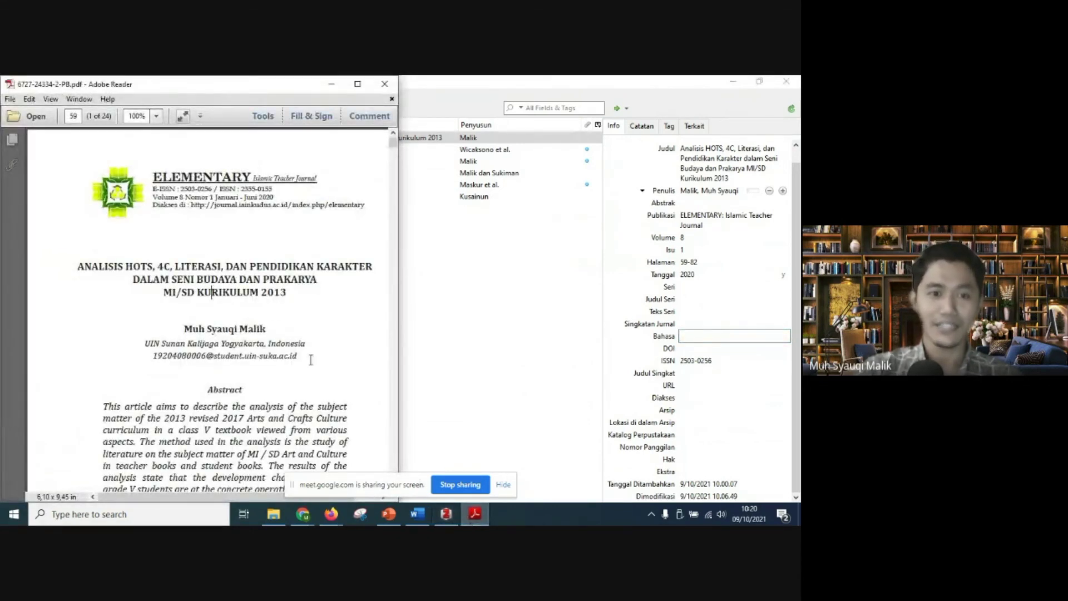
{"action": "scroll", "coordinate": [325, 365], "scroll_direction": "down", "scroll_amount": 5}
{"action": "scroll", "coordinate": [324, 365], "scroll_direction": "up", "scroll_amount": 5}
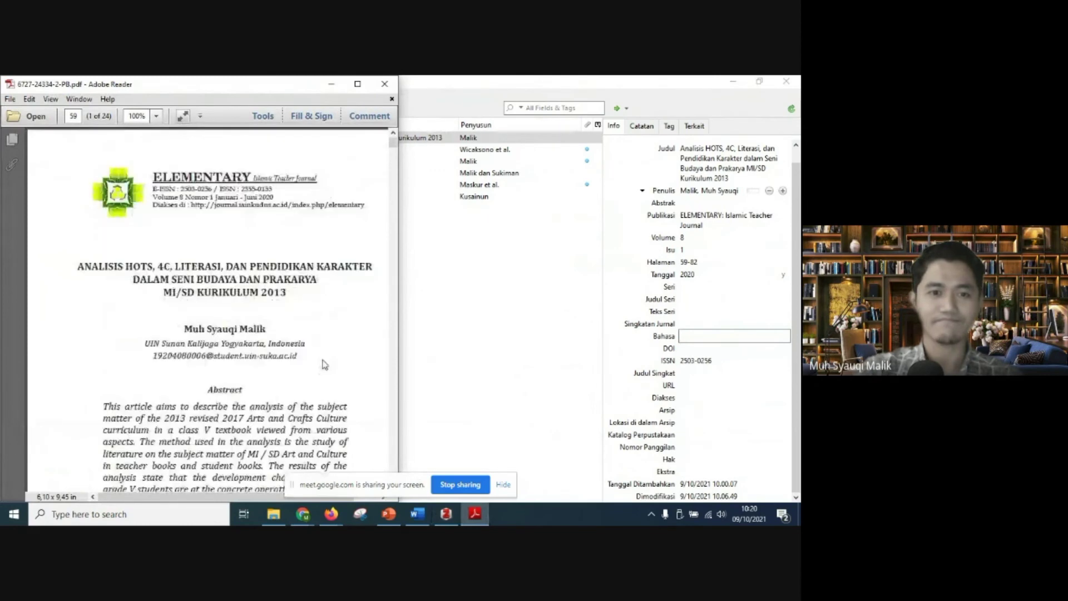
Step: Return to Zotero and open the Full Text PDF attached to "Analisis Materi Pokok SBdP MI/SD Kurikulum 2013 Abad 21"
{"action": "left_click", "coordinate": [517, 309]}
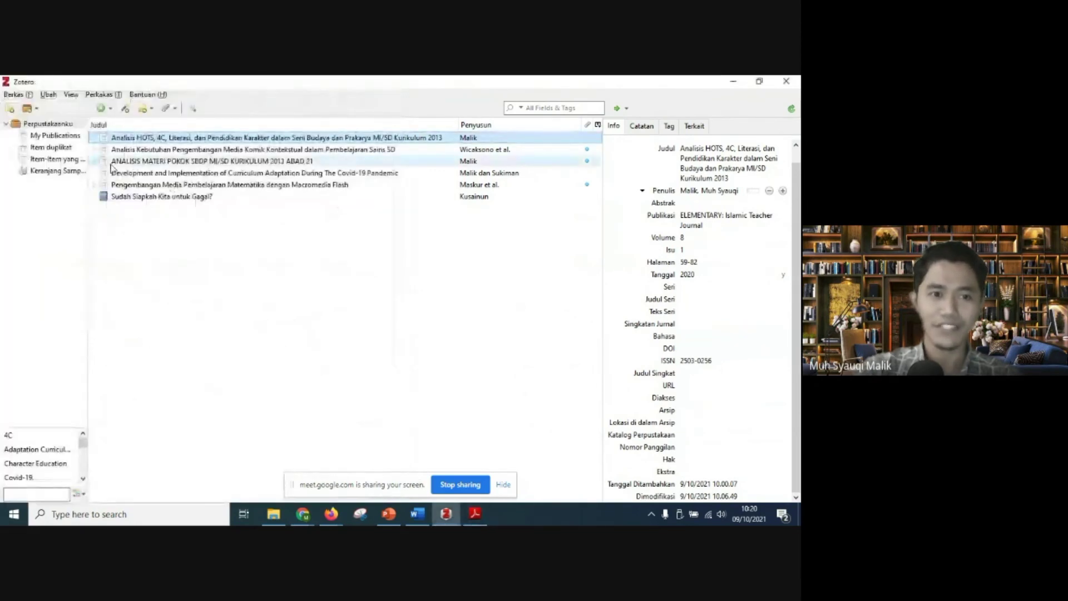
{"action": "left_click", "coordinate": [94, 161]}
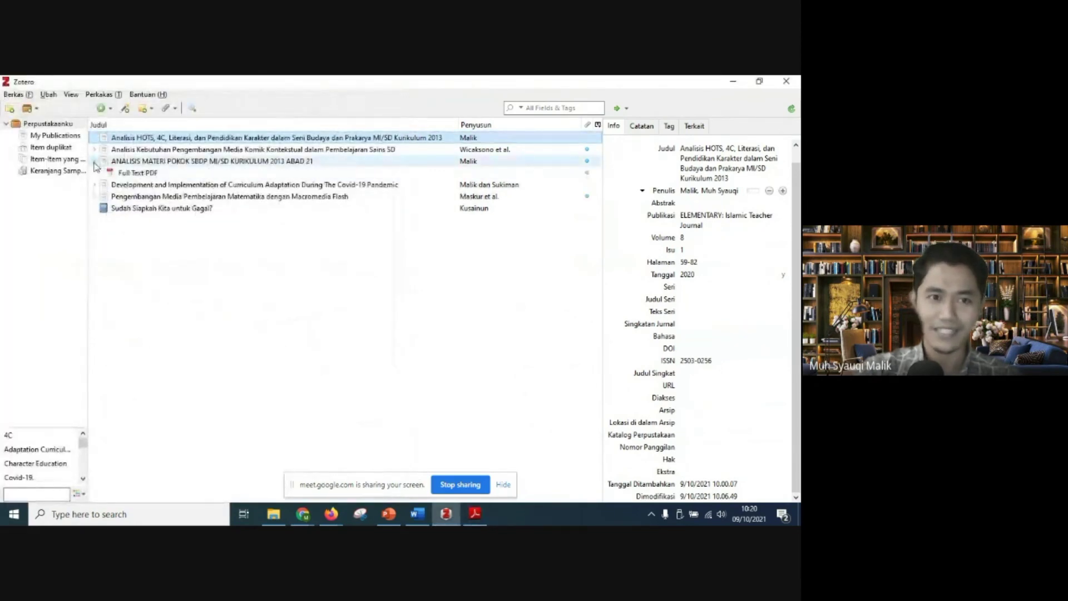
{"action": "double_click", "coordinate": [139, 172]}
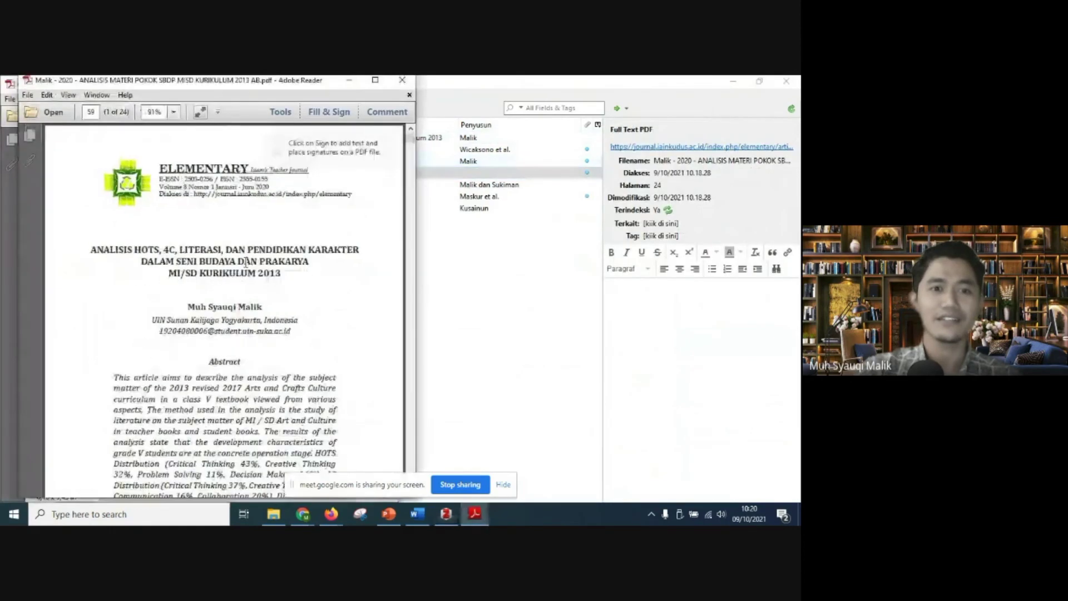
Step: View the attached PDF's first page full screen, and minimize both Adobe Reader windows to return to Zotero
{"action": "left_click_drag", "start_coordinate": [319, 89], "coordinate": [633, 82]}
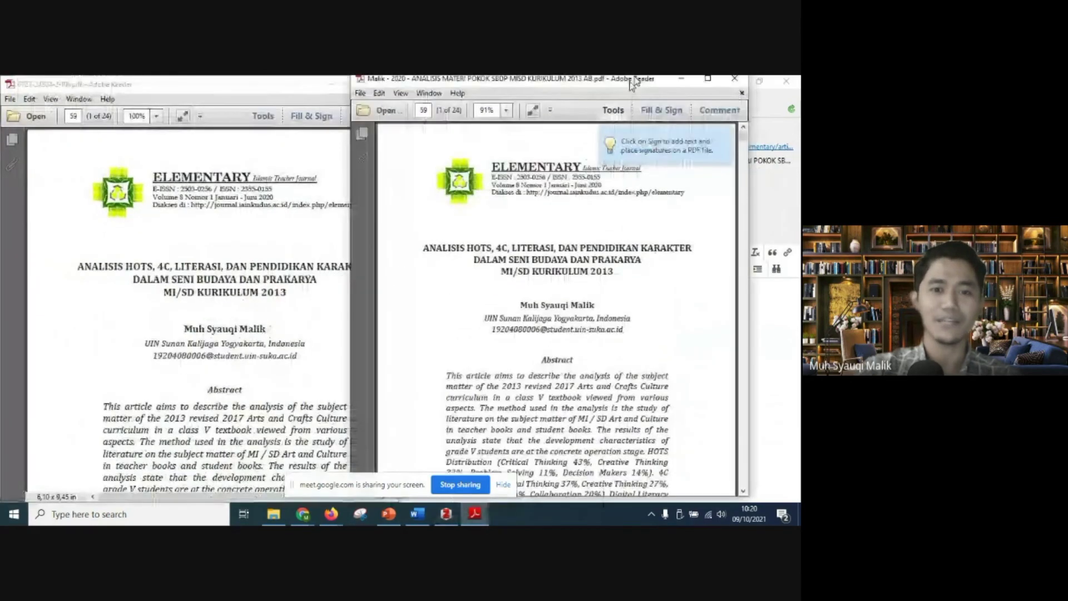
{"action": "double_click", "coordinate": [633, 82]}
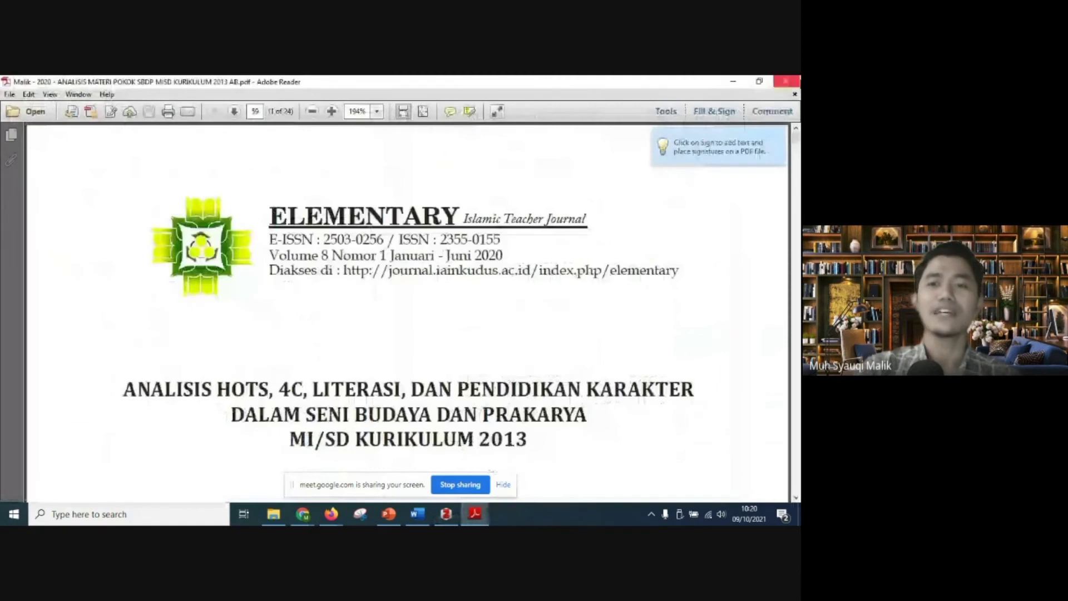
{"action": "left_click", "coordinate": [729, 82]}
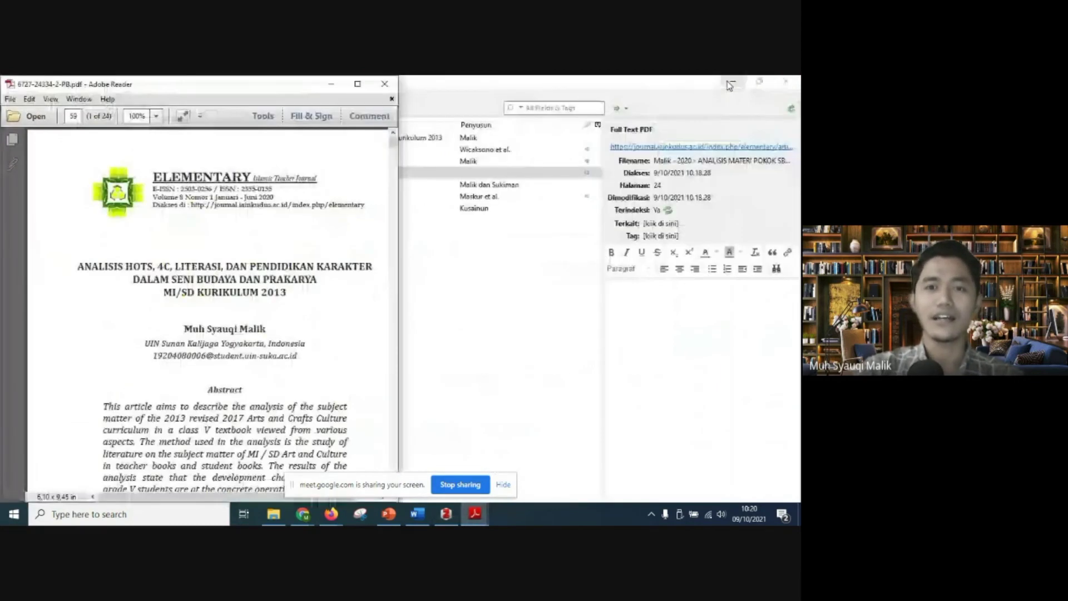
{"action": "left_click", "coordinate": [332, 83]}
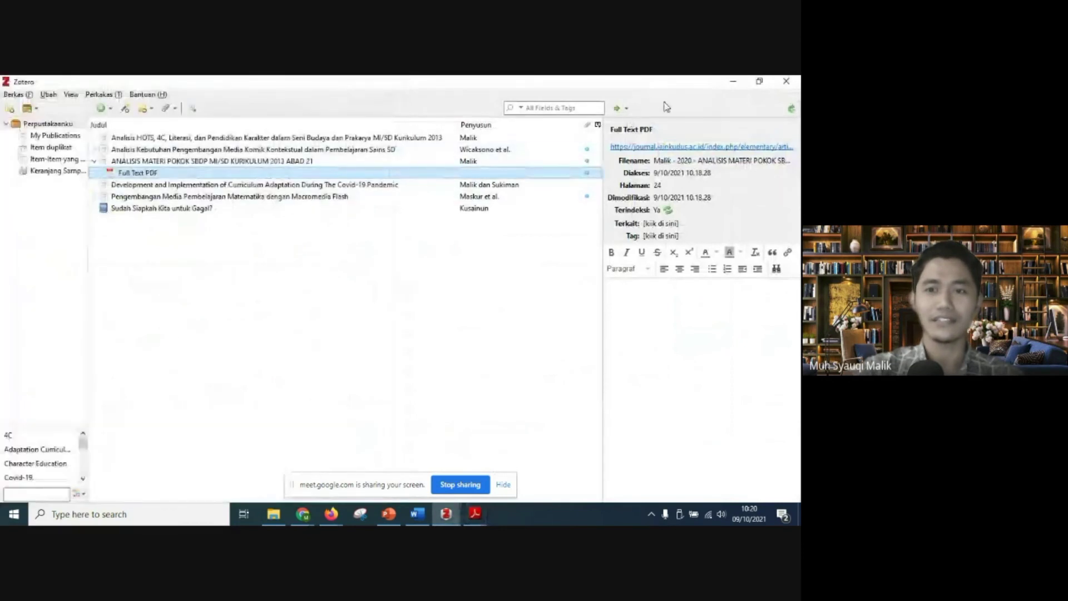
Step: Copy the full title of the "ANALISIS MATERI POKOK SBDP MI/SD KURIKULUM 2013 ABAD 21" item from its title field
{"action": "left_click", "coordinate": [319, 162]}
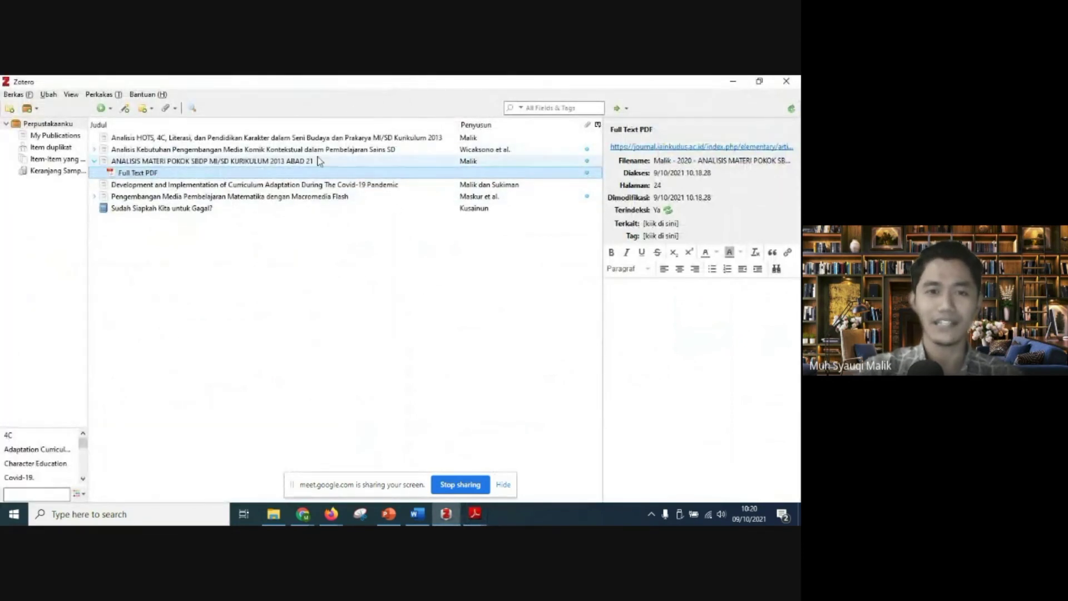
{"action": "left_click", "coordinate": [743, 158]}
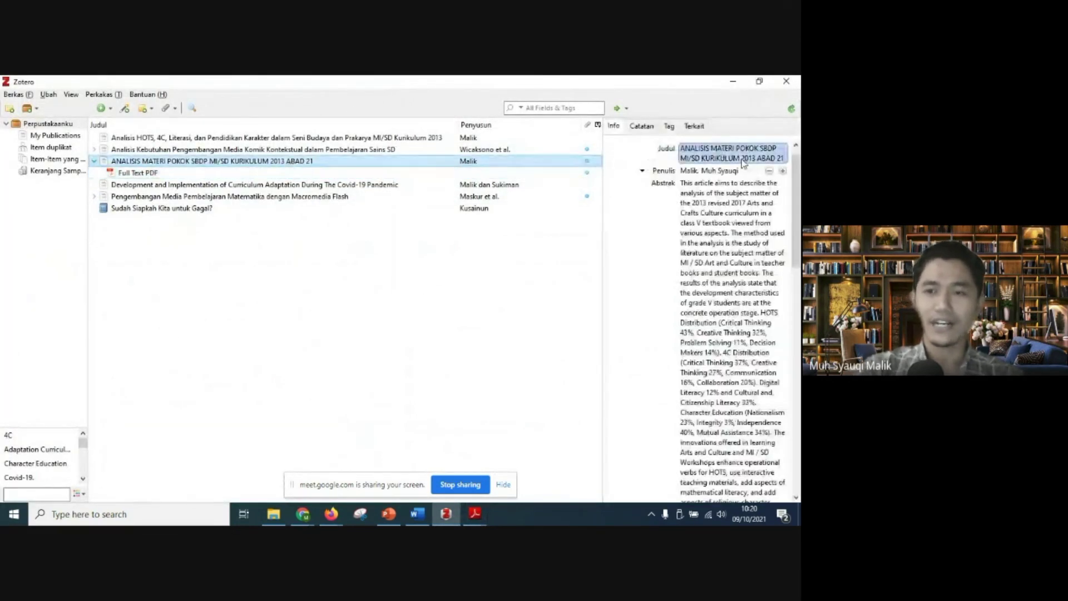
{"action": "left_click", "coordinate": [684, 149]}
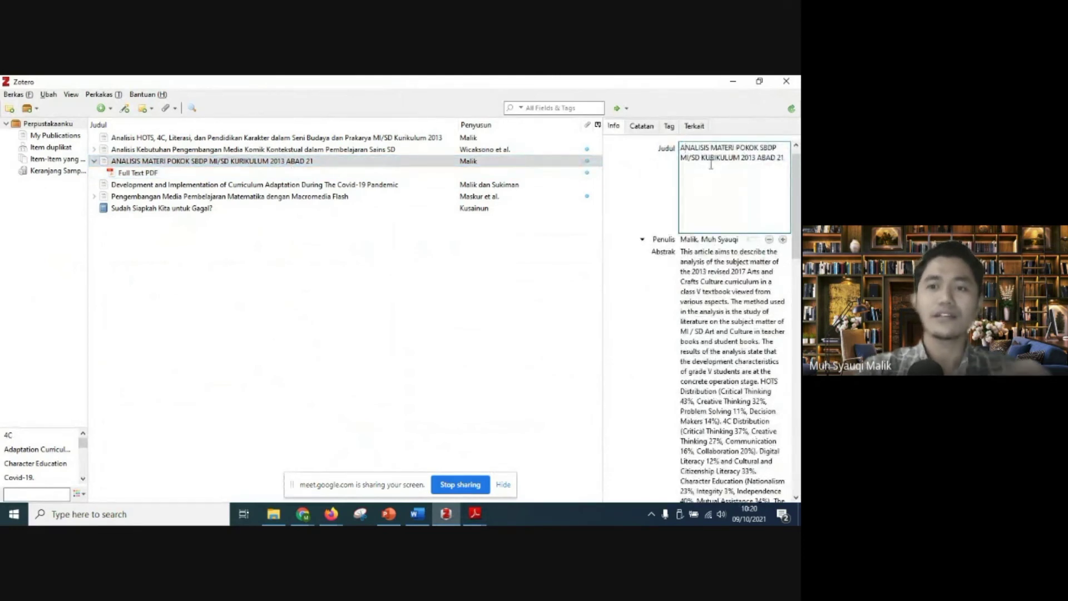
{"action": "key", "text": "ctrl+a"}
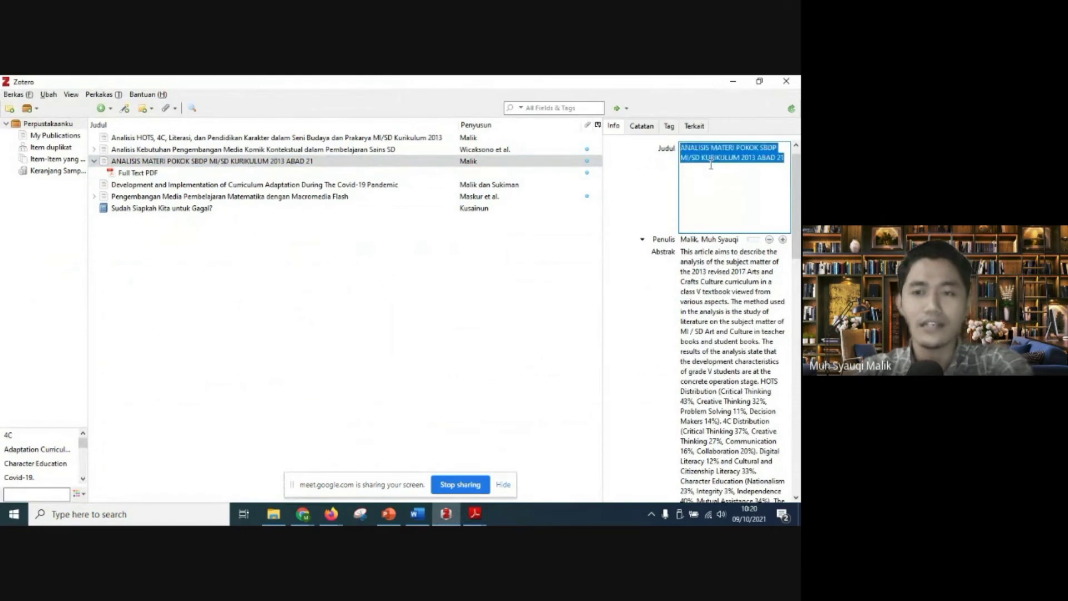
{"action": "right_click", "coordinate": [711, 161]}
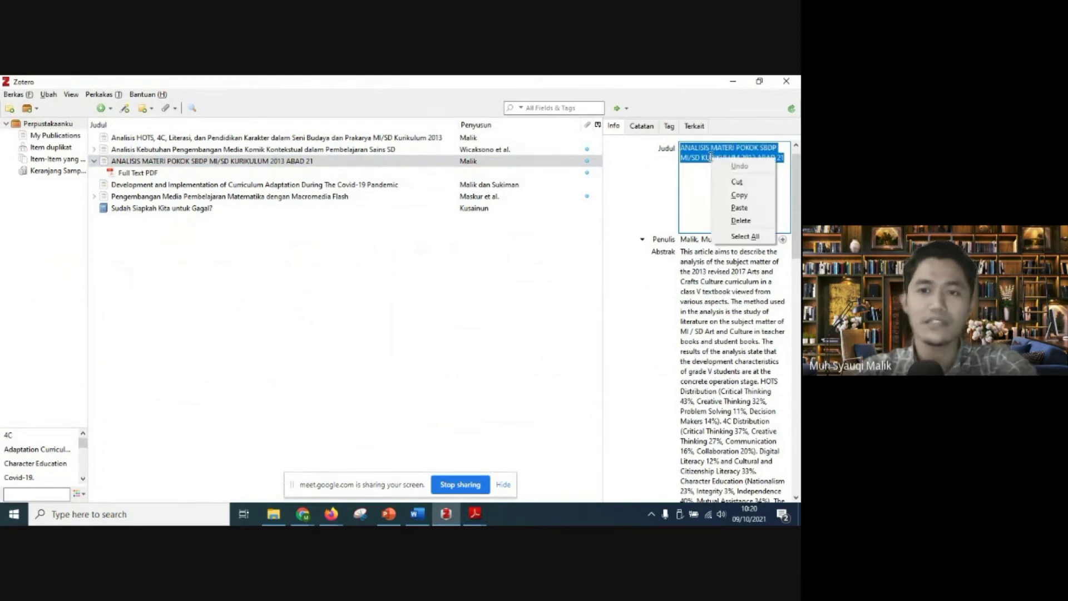
{"action": "left_click", "coordinate": [731, 197]}
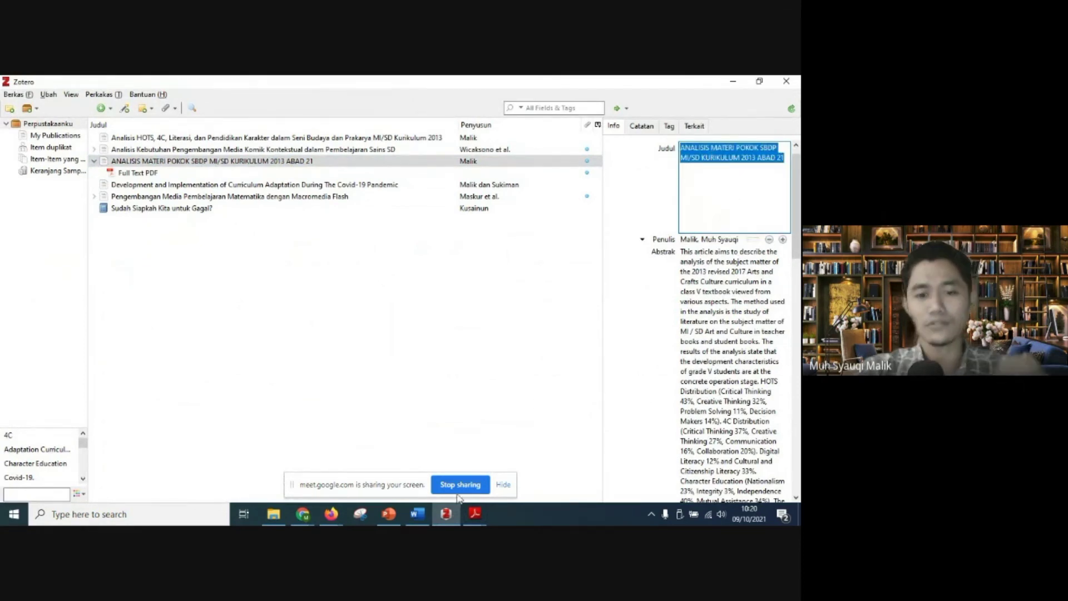
Step: Switch to Word and replace the old title text in Document1 with the copied article title
{"action": "left_click", "coordinate": [417, 513]}
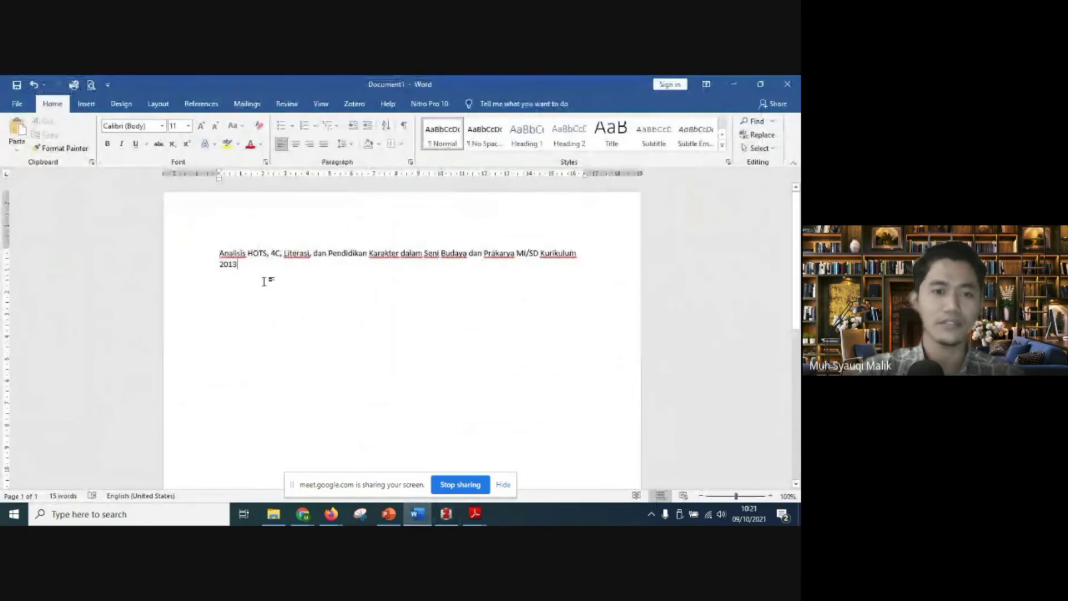
{"action": "left_click_drag", "start_coordinate": [266, 279], "coordinate": [203, 248]}
{"action": "right_click", "coordinate": [221, 265]}
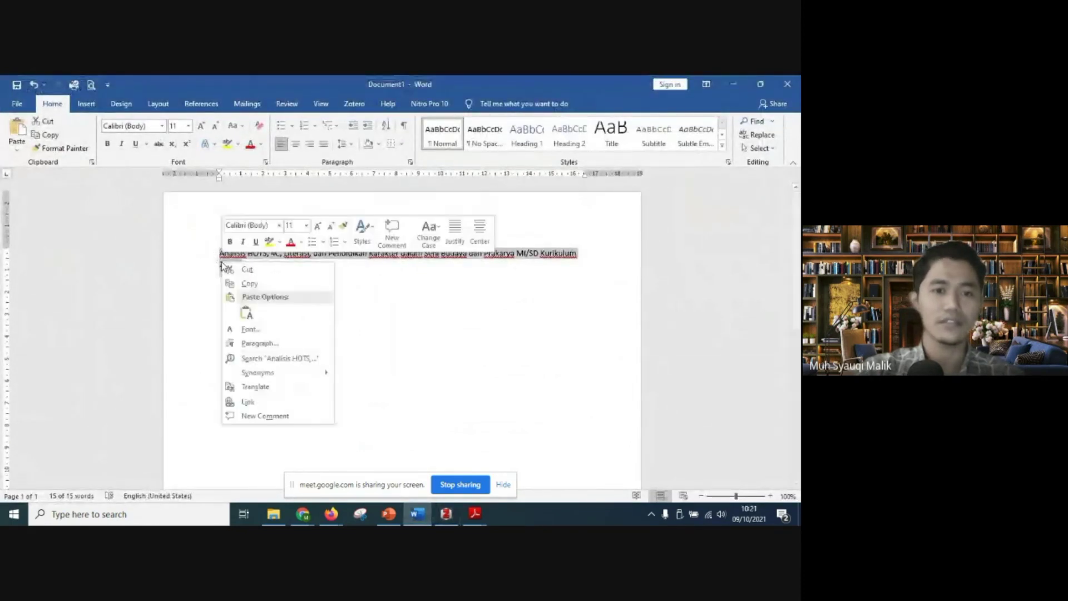
{"action": "left_click", "coordinate": [246, 313]}
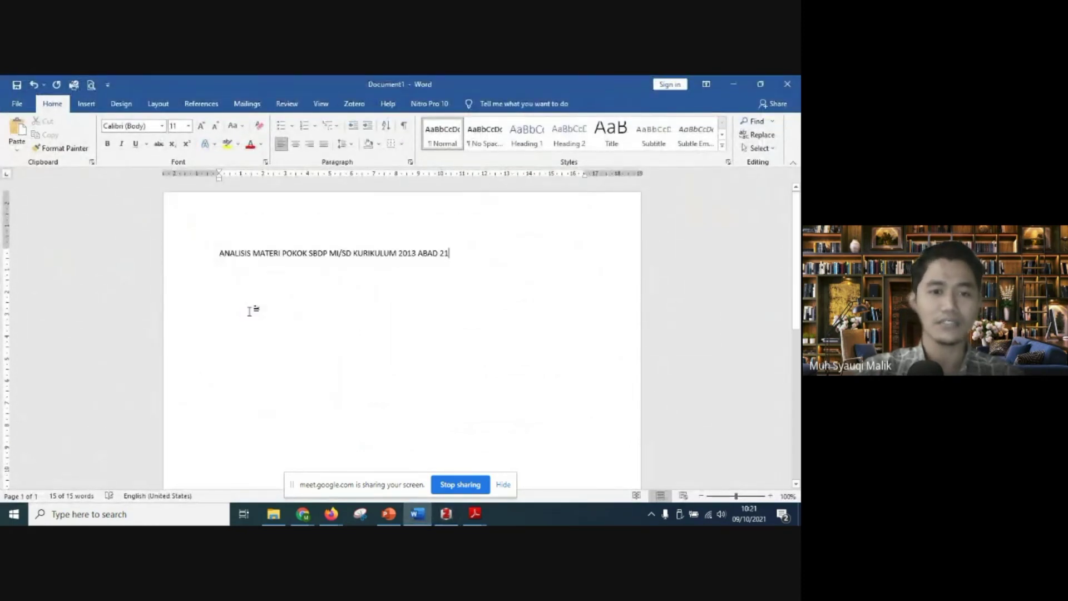
Step: Change the case of the whole pasted title to Capitalize Each Word
{"action": "left_click", "coordinate": [219, 260]}
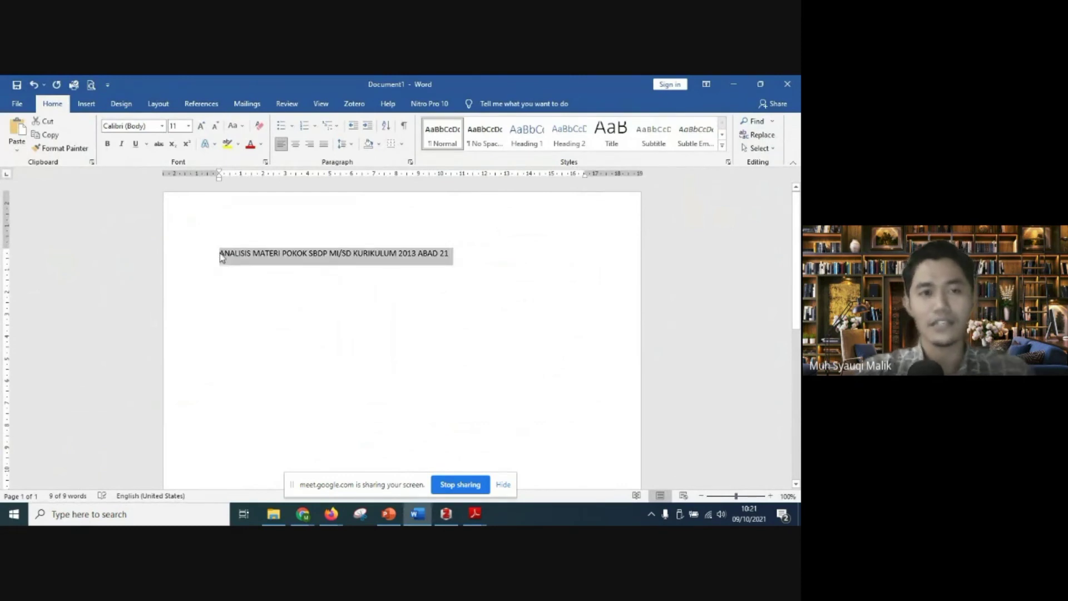
{"action": "left_click", "coordinate": [234, 126]}
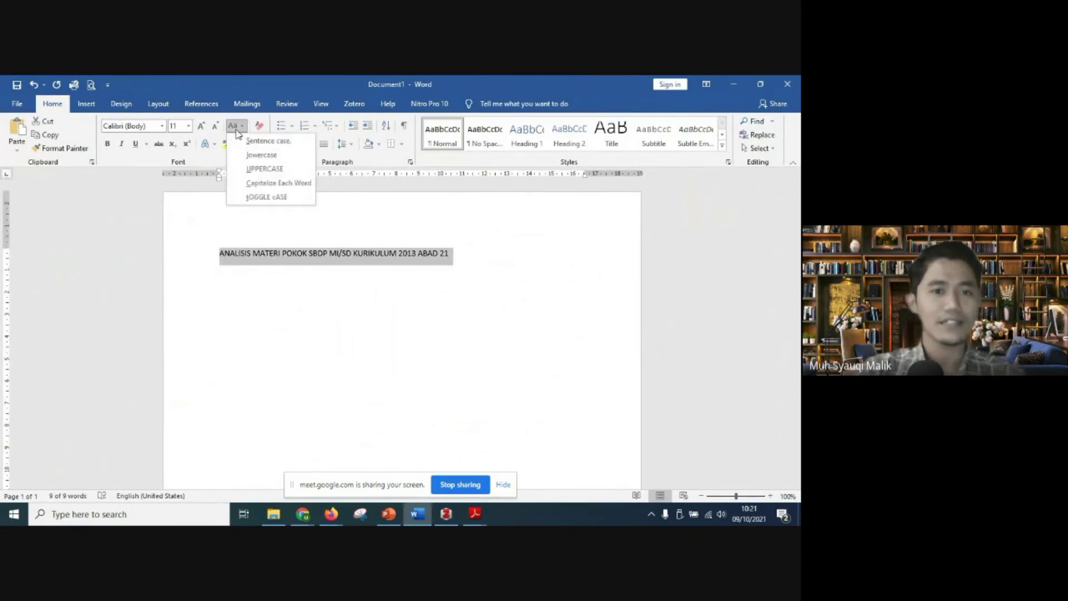
{"action": "left_click", "coordinate": [268, 182]}
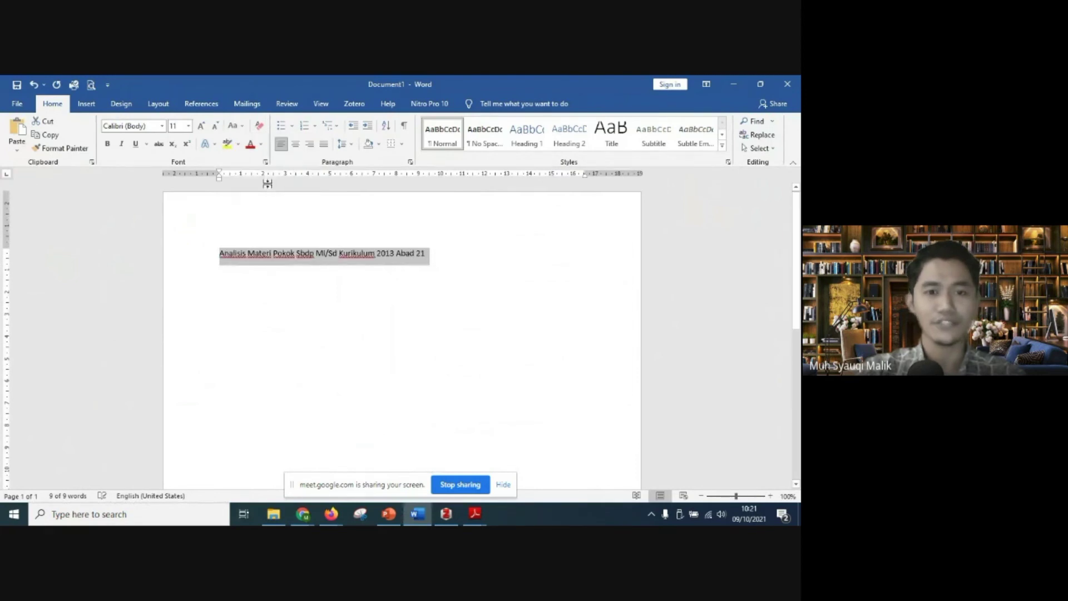
Step: Correct the abbreviation "Sbdp" in the title to "SBdP"
{"action": "left_click", "coordinate": [305, 253]}
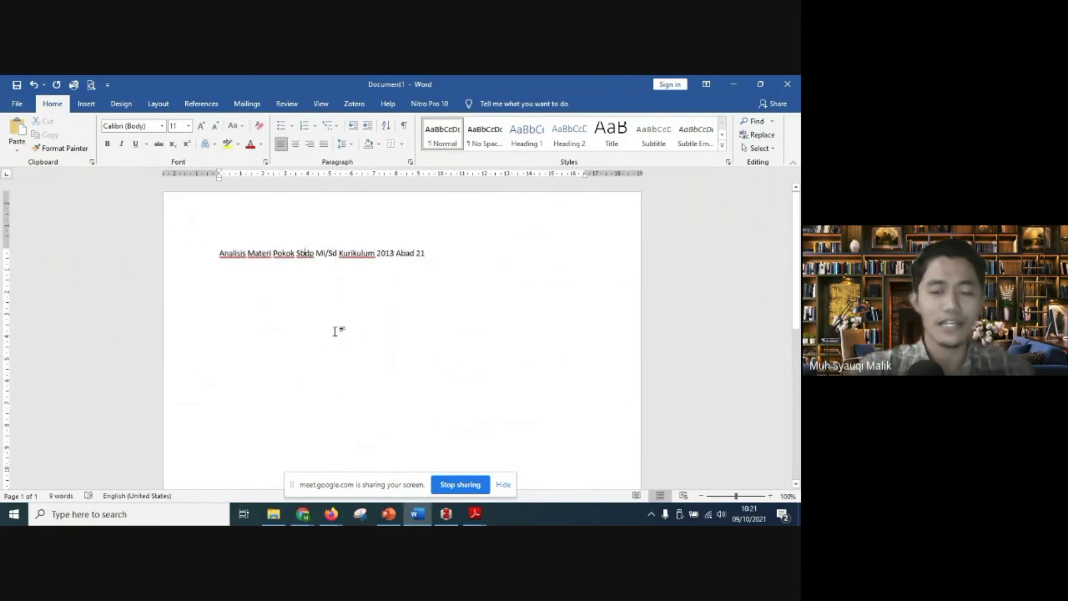
{"action": "type", "text": "BdP"}
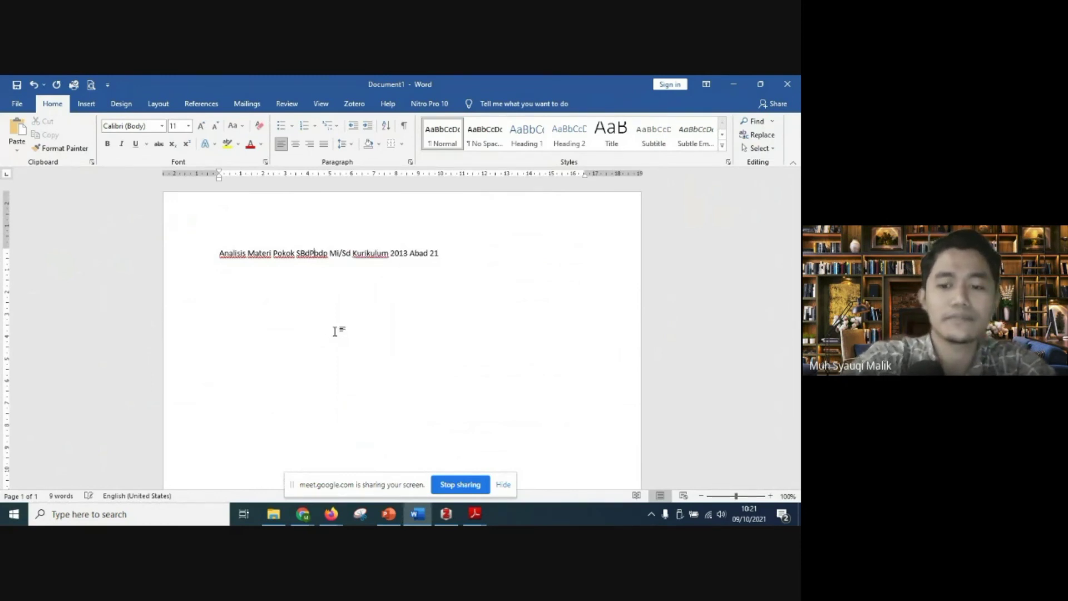
{"action": "key", "text": "Delete"}
{"action": "key", "text": "Delete"}
{"action": "key", "text": "Delete"}
Step: Correct the school-level abbreviation in the title to "MI/SD"
{"action": "key", "text": "Right"}
{"action": "key", "text": "Right"}
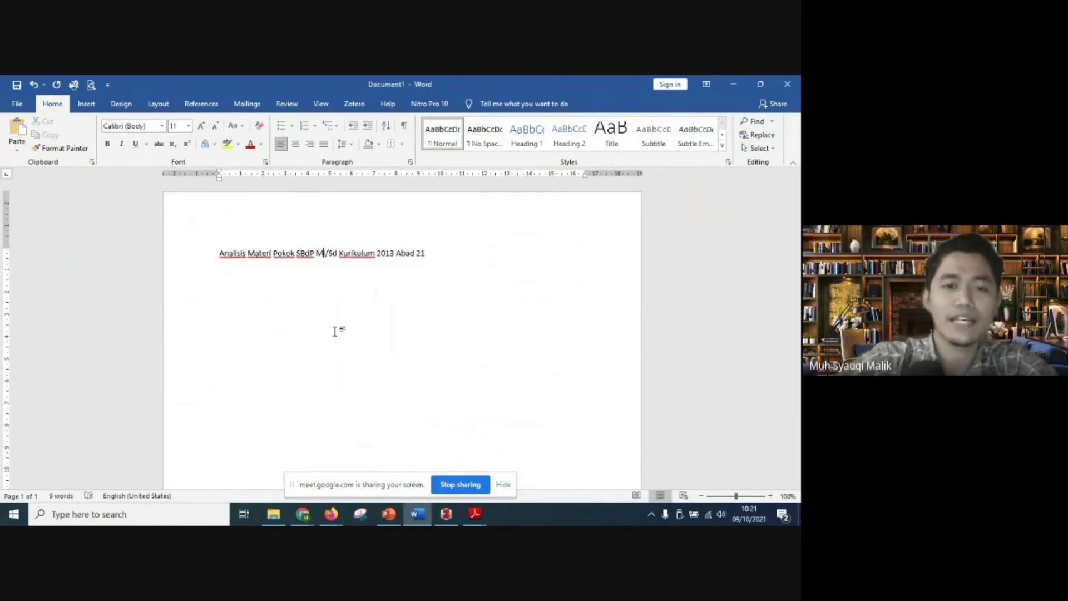
{"action": "type", "text": "I"}
{"action": "key", "text": "Delete"}
{"action": "key", "text": "Right"}
{"action": "key", "text": "Right"}
{"action": "type", "text": "D"}
{"action": "key", "text": "Delete"}
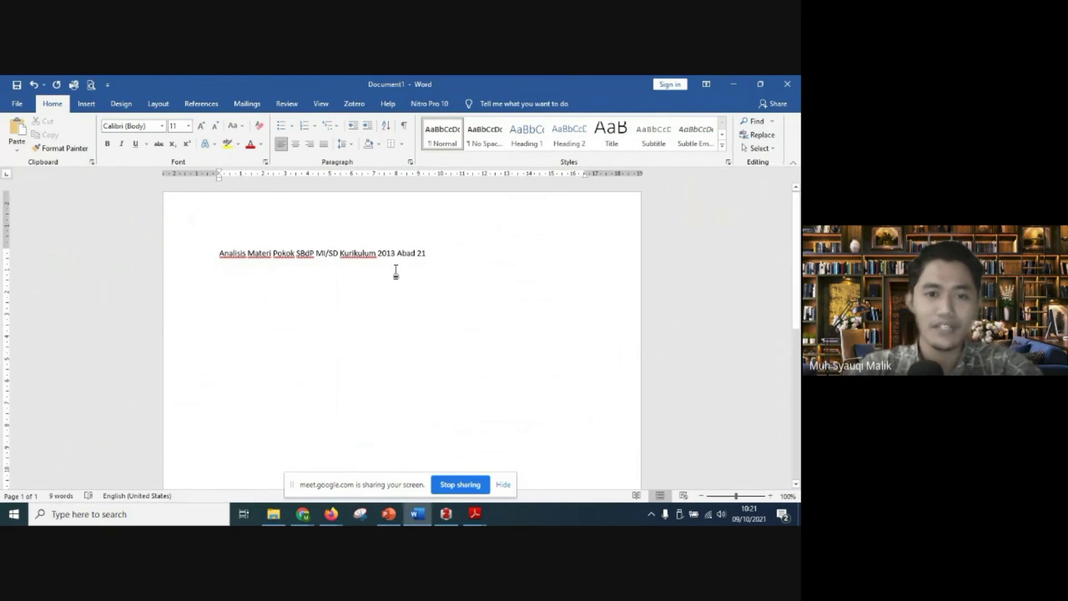
Step: Replace the item's title in Zotero with the corrected "Analisis Materi Pokok SBdP MI/SD Kurikulum 2013 Abad 21" copied from Word
{"action": "left_click_drag", "start_coordinate": [442, 251], "coordinate": [208, 249]}
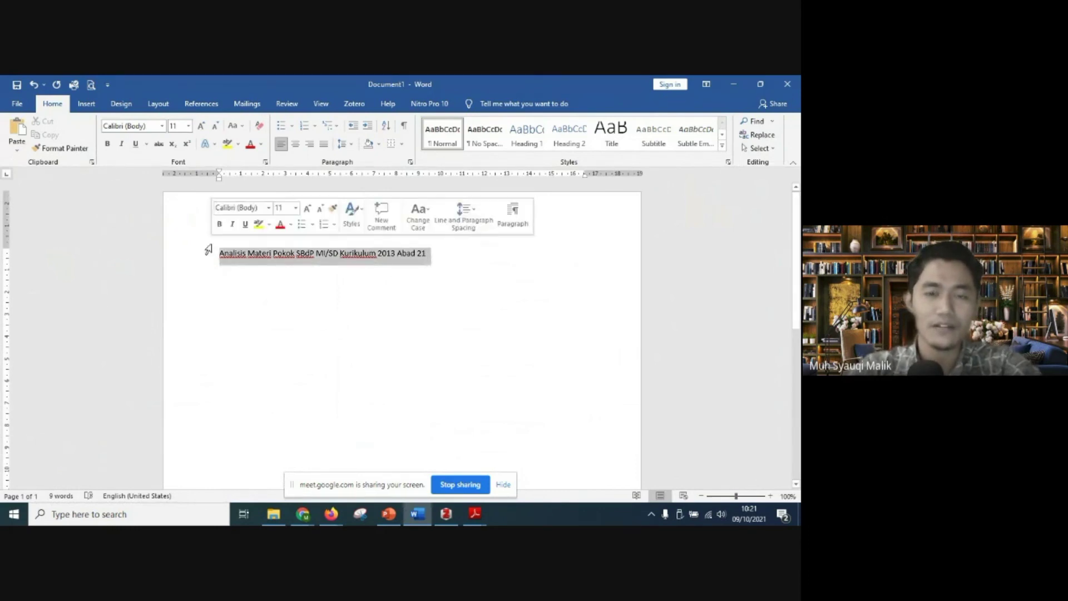
{"action": "right_click", "coordinate": [261, 259]}
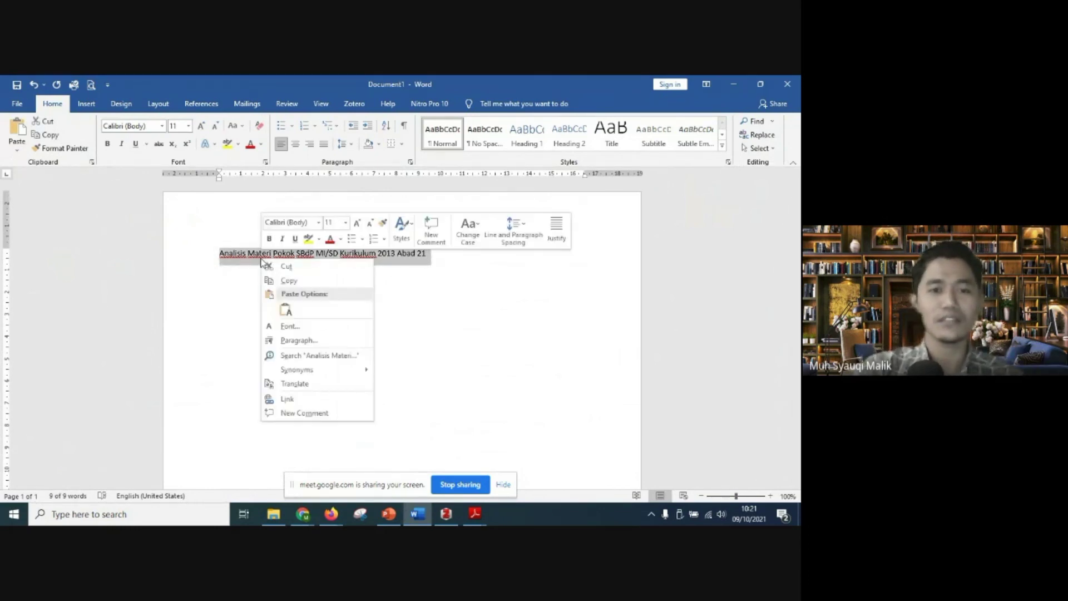
{"action": "left_click", "coordinate": [292, 281]}
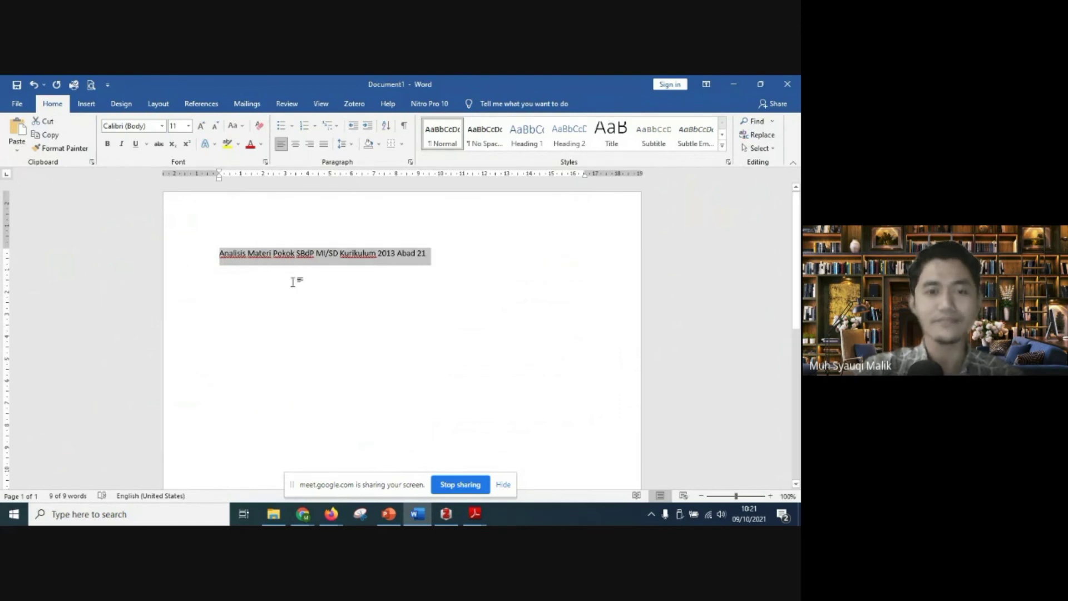
{"action": "left_click", "coordinate": [446, 514]}
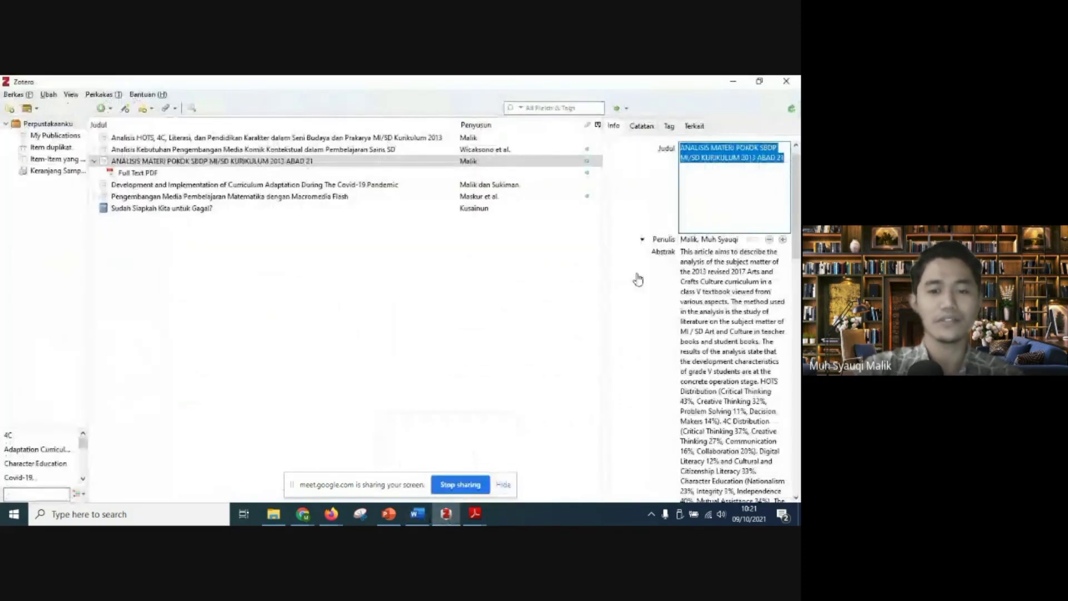
{"action": "right_click", "coordinate": [746, 159]}
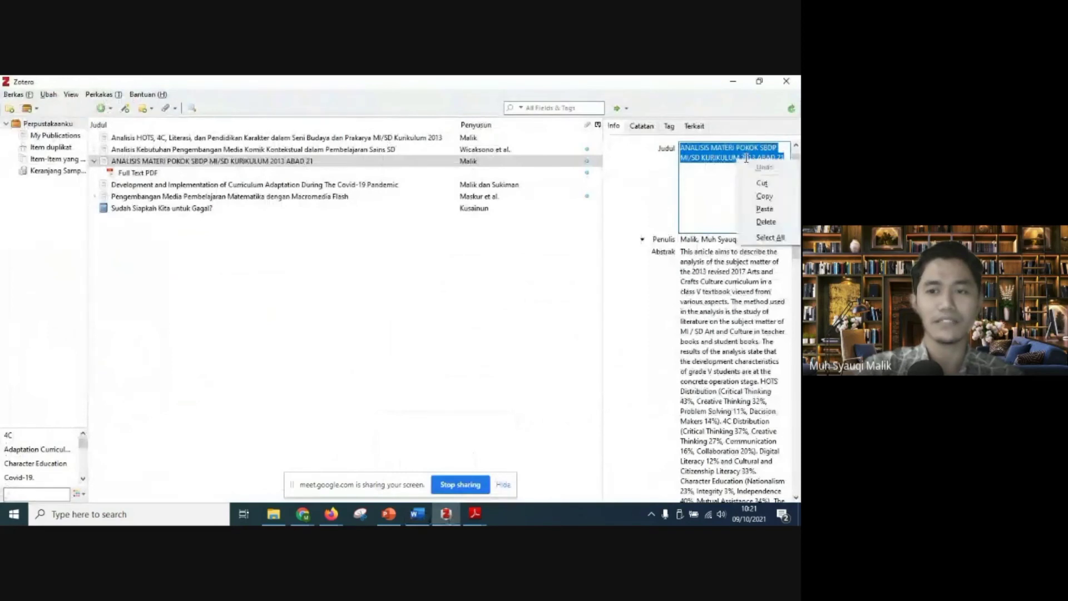
{"action": "left_click", "coordinate": [763, 207]}
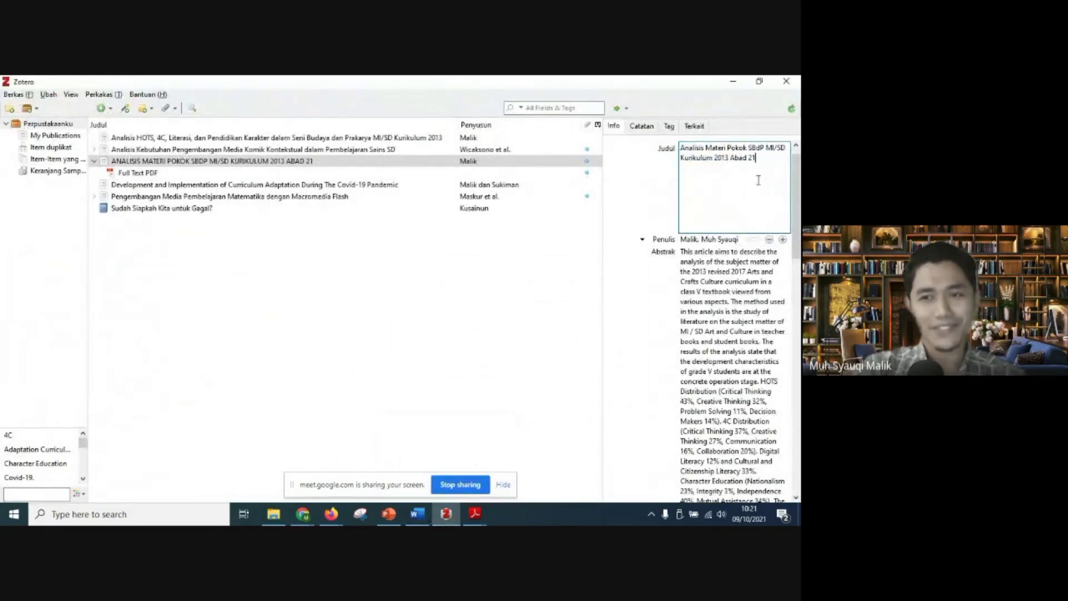
{"action": "left_click", "coordinate": [539, 270]}
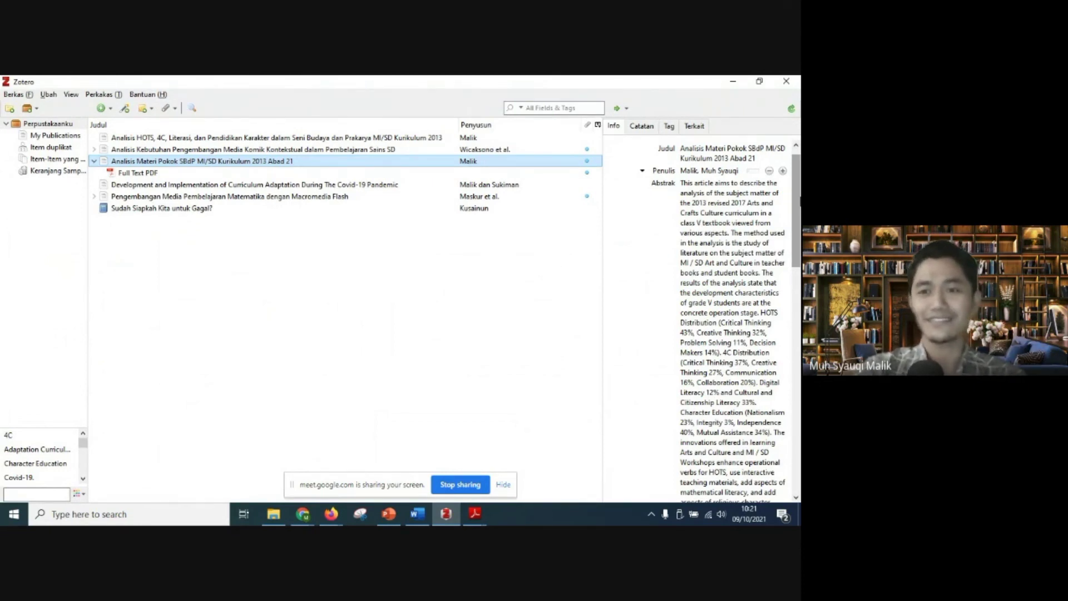
{"action": "mouse_move", "coordinate": [800, 200]}
{"action": "left_mouse_down"}
{"action": "mouse_move", "coordinate": [800, 439]}
{"action": "mouse_move", "coordinate": [800, 198]}
{"action": "left_mouse_up"}
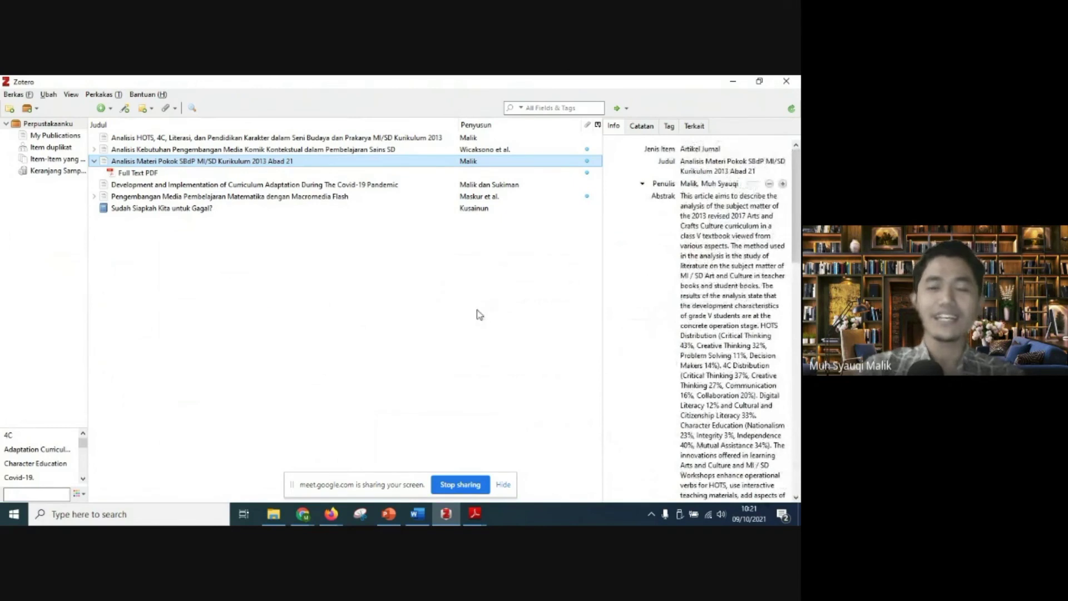